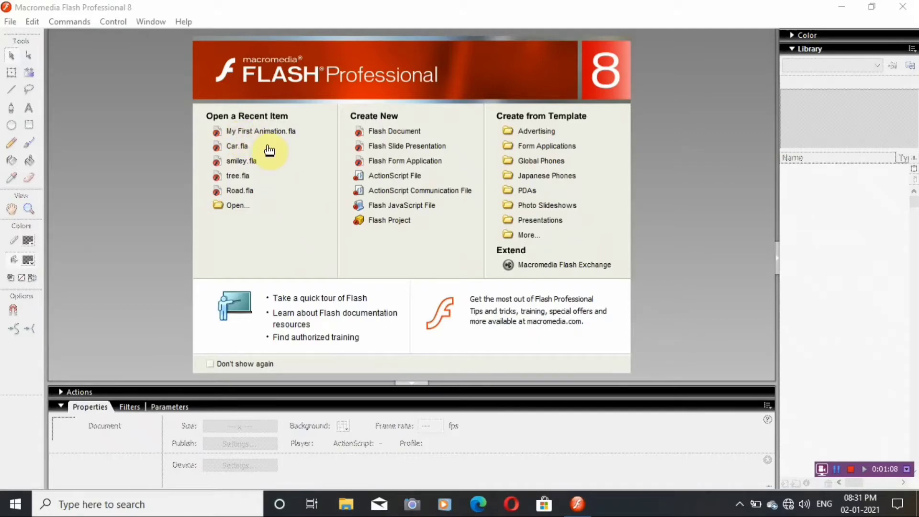
Open the recent file My First Animation.fla, preview its movie in a maximized test window, and close the preview.
{"action": "left_click", "coordinate": [263, 139]}
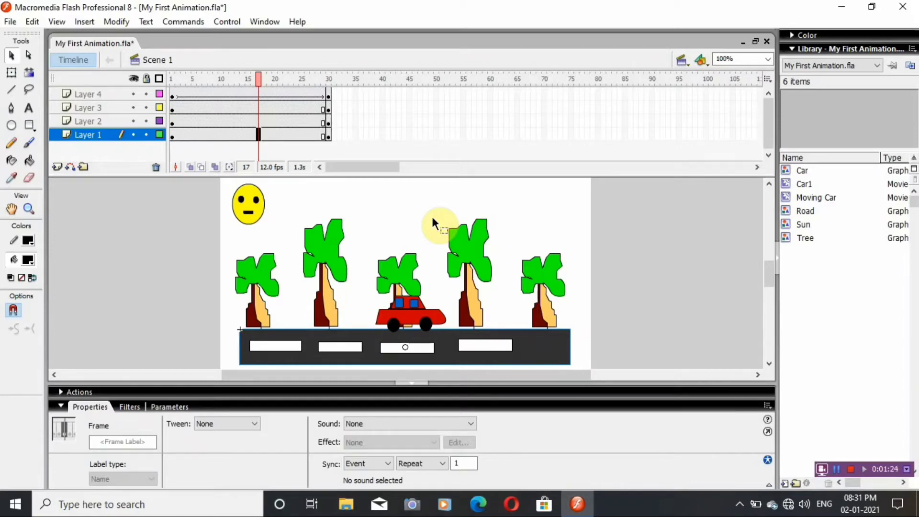
{"action": "key", "text": "ctrl+Return"}
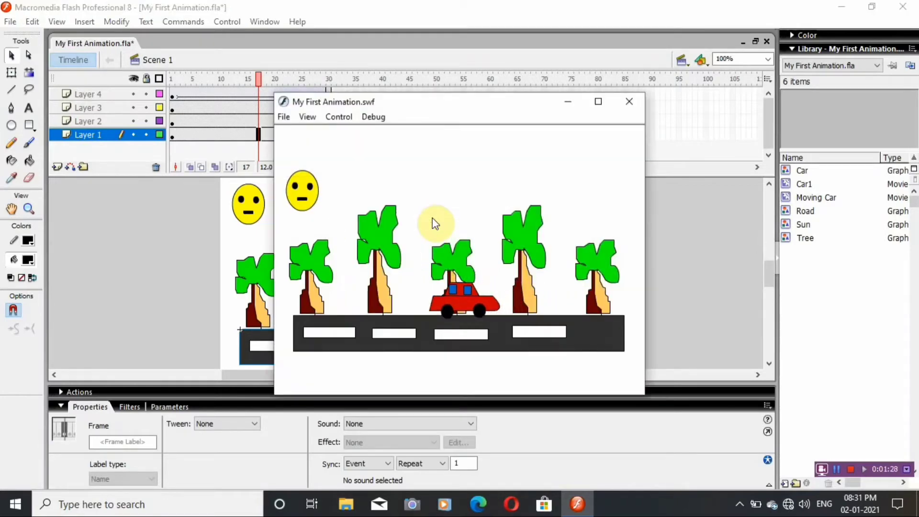
{"action": "left_click", "coordinate": [595, 101]}
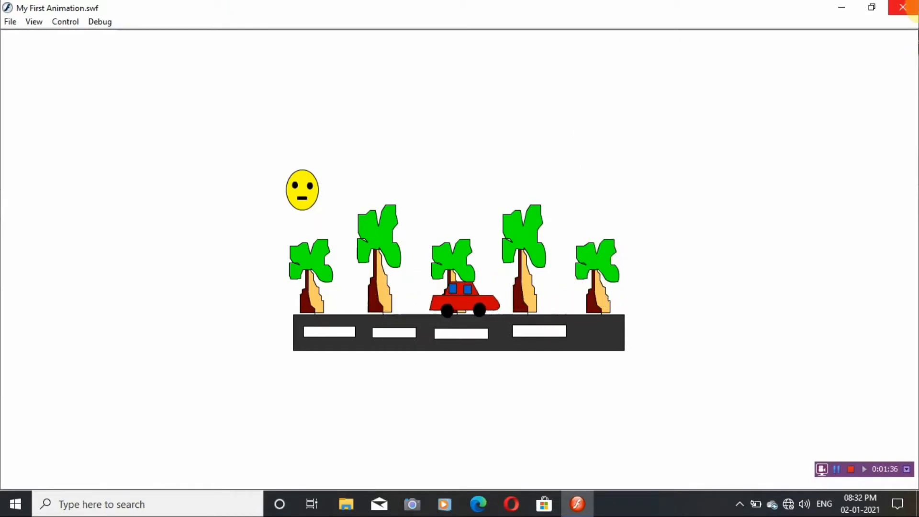
{"action": "left_click", "coordinate": [914, 17]}
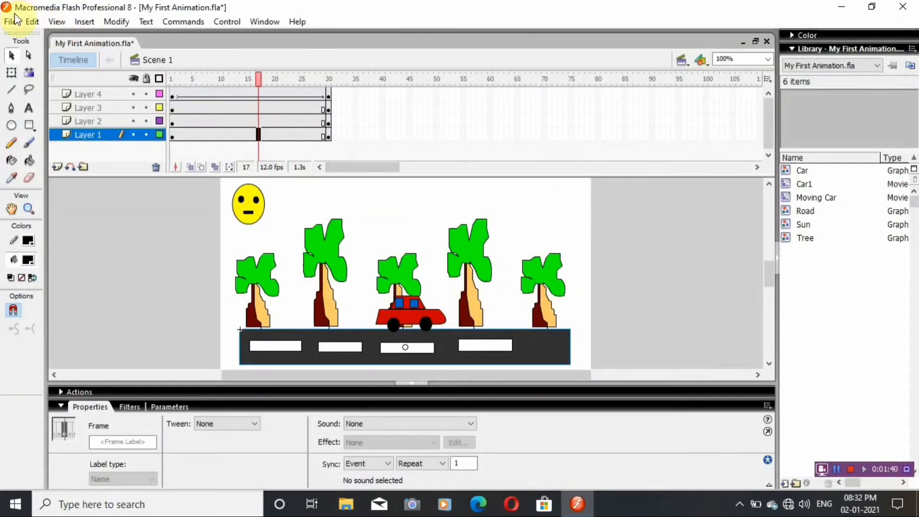
Create a new blank Flash Document.
{"action": "left_click", "coordinate": [10, 22]}
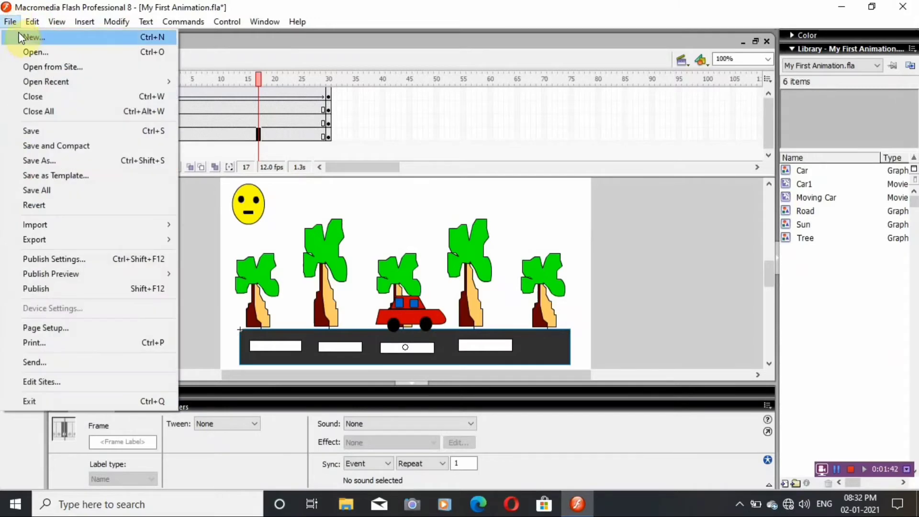
{"action": "left_click", "coordinate": [26, 37]}
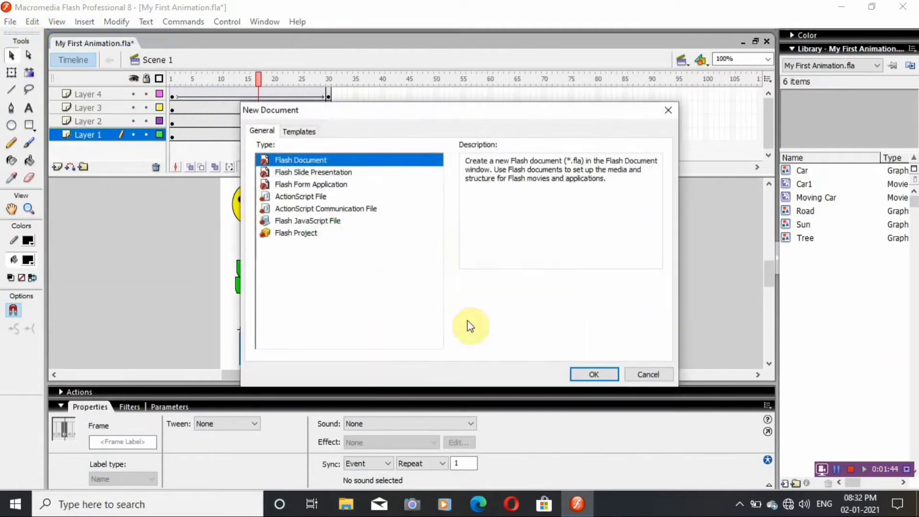
{"action": "left_click", "coordinate": [604, 373]}
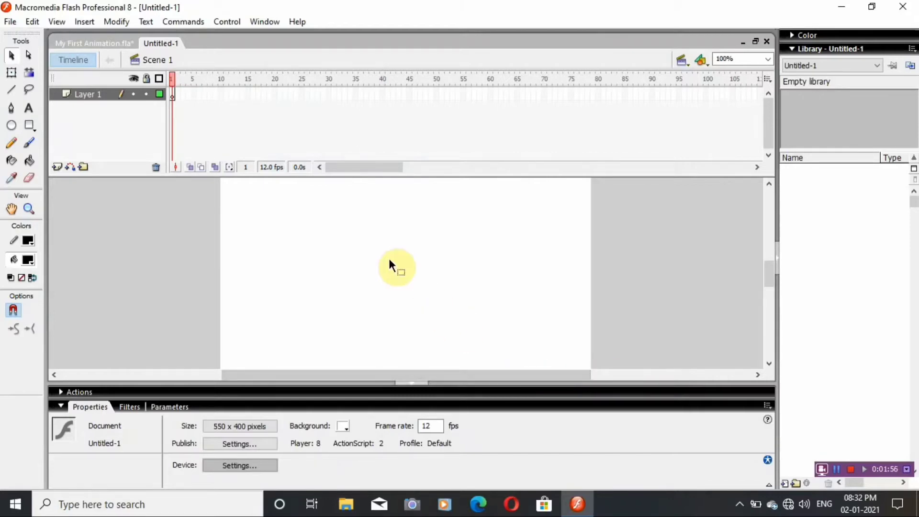
Place a static text box about 267 px wide near the top of the stage, with font size 34 and text colour #FF0000.
{"action": "left_click", "coordinate": [29, 108]}
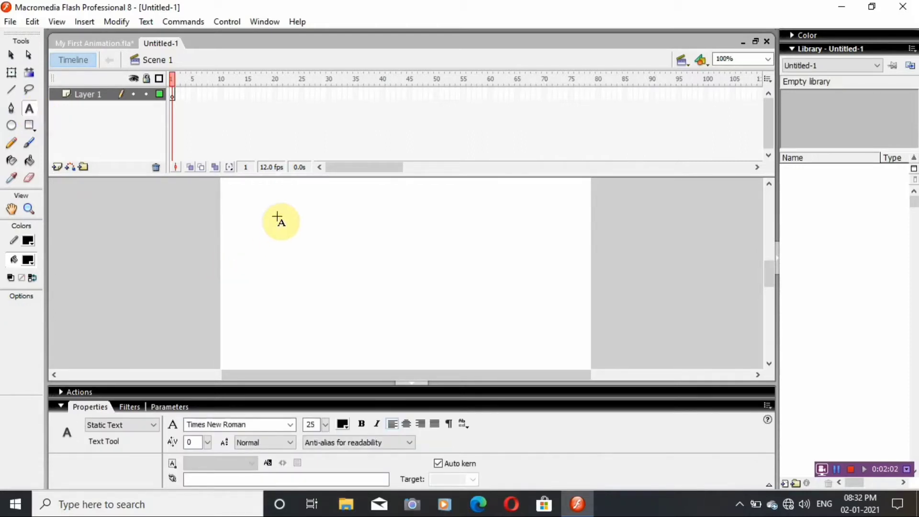
{"action": "left_click_drag", "start_coordinate": [277, 220], "coordinate": [454, 290]}
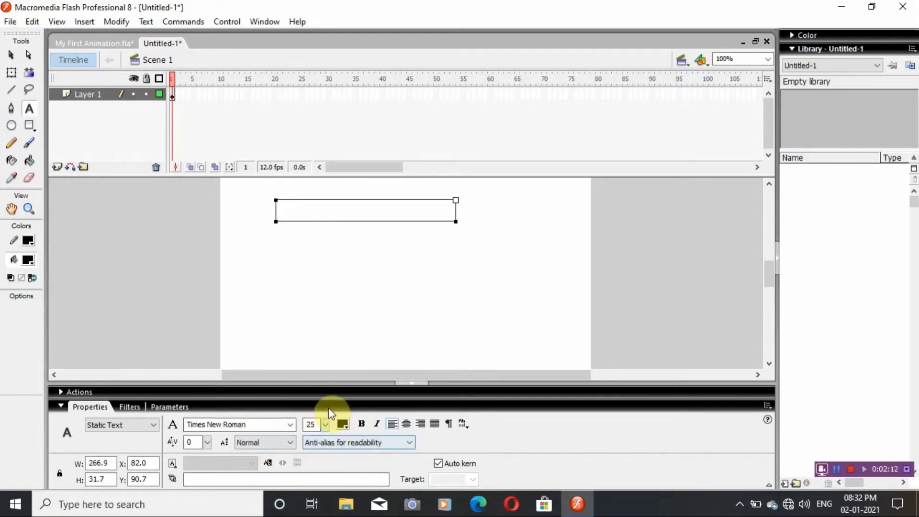
{"action": "left_click", "coordinate": [324, 424]}
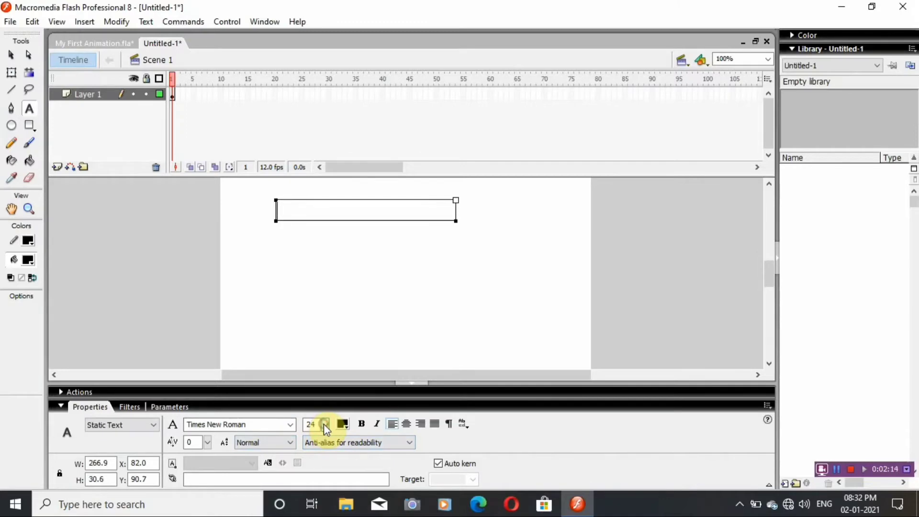
{"action": "left_click", "coordinate": [324, 425]}
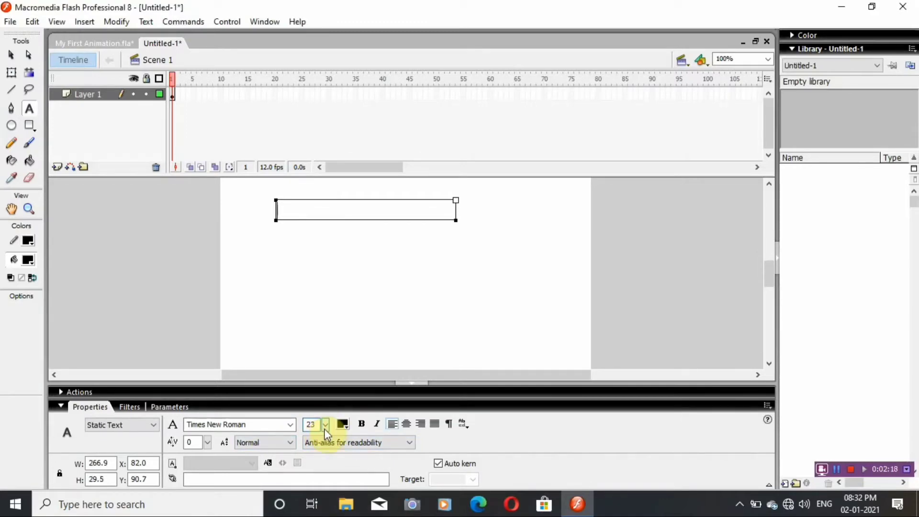
{"action": "left_click", "coordinate": [324, 424]}
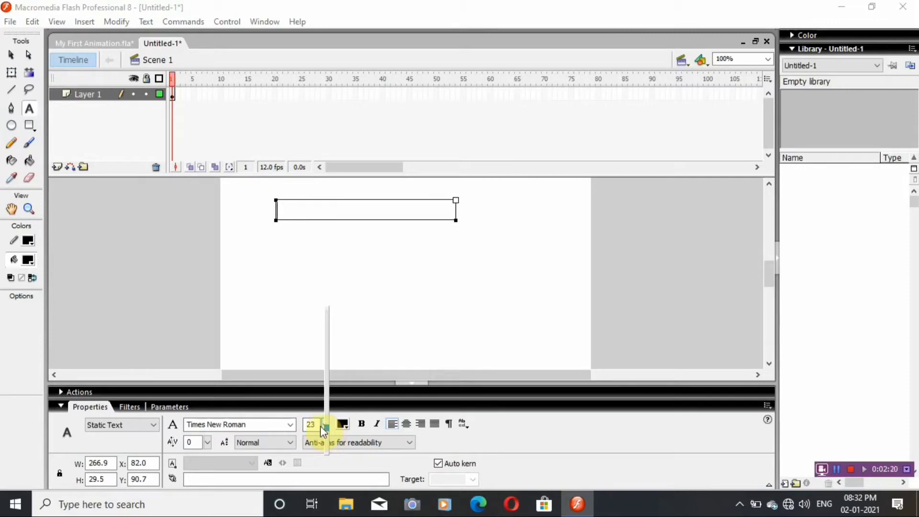
{"action": "mouse_move", "coordinate": [326, 428]}
{"action": "left_mouse_down"}
{"action": "mouse_move", "coordinate": [325, 412]}
{"action": "mouse_move", "coordinate": [342, 423]}
{"action": "left_mouse_up"}
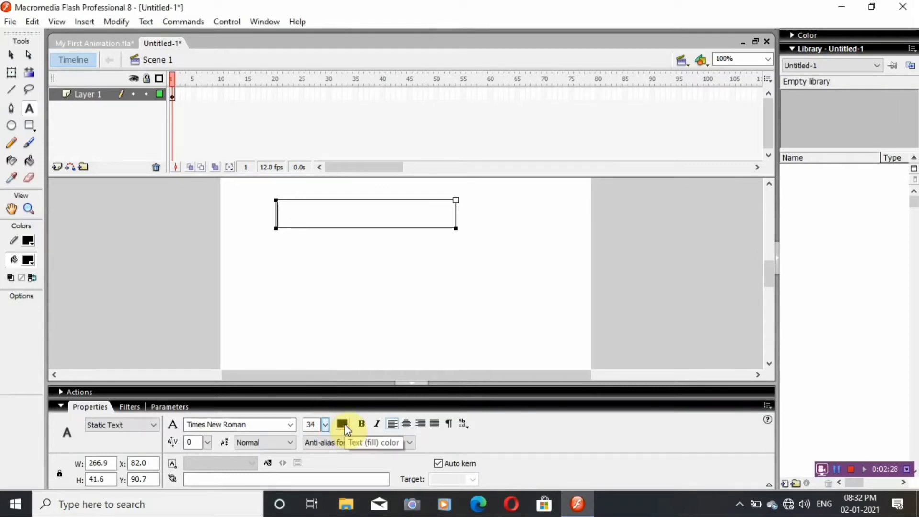
{"action": "left_click", "coordinate": [343, 423]}
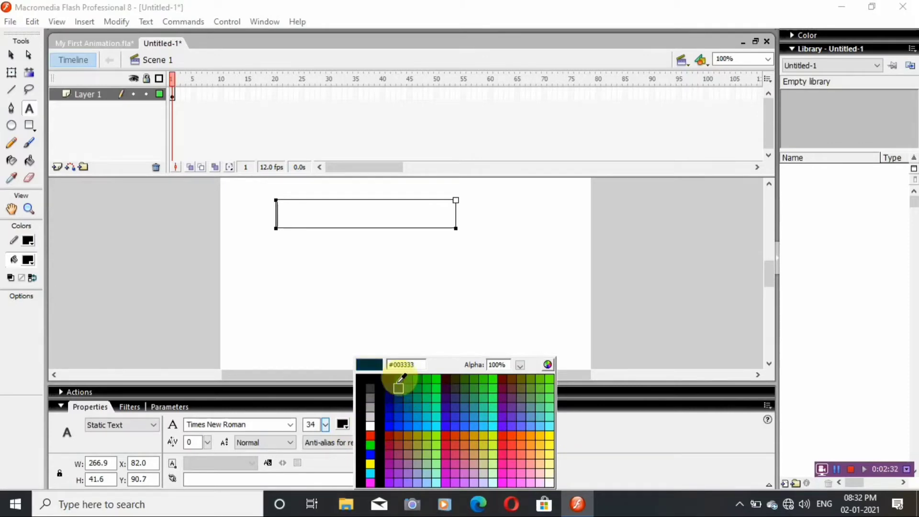
{"action": "left_click", "coordinate": [370, 435]}
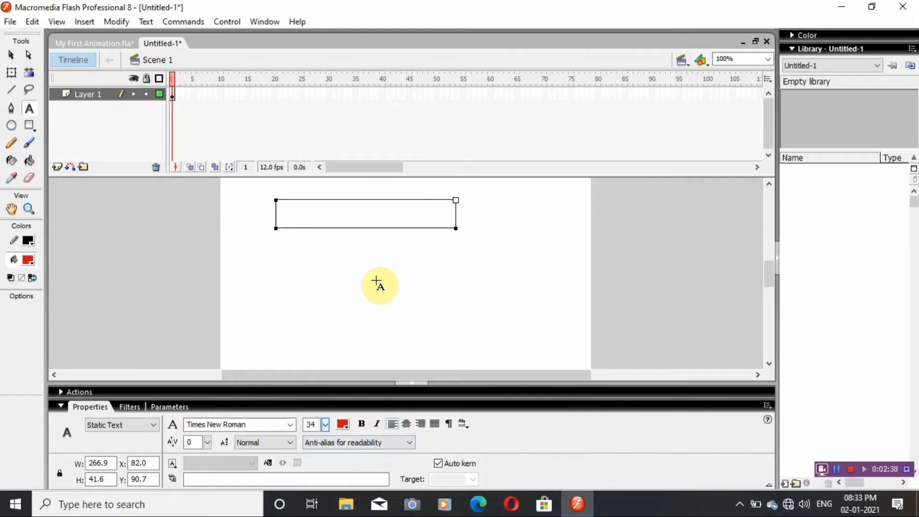
Enter the person's first name in capitals in the text box and break the text apart into separate letters.
{"action": "type", "text": "ANURAG"}
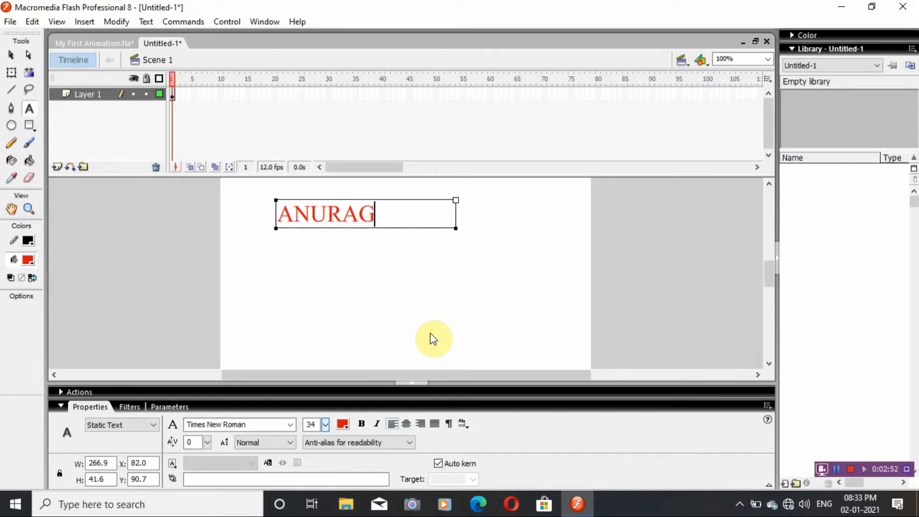
{"action": "left_click_drag", "start_coordinate": [277, 211], "coordinate": [376, 225]}
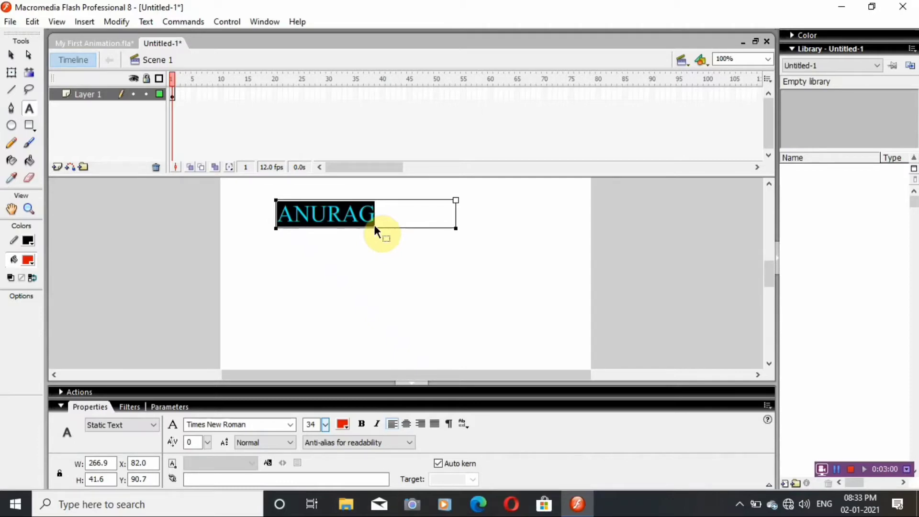
{"action": "key", "text": "ctrl+b"}
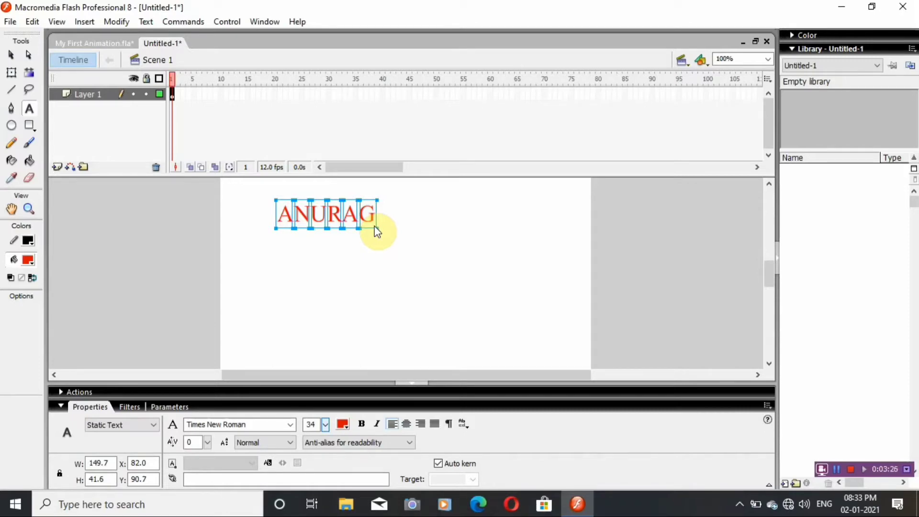
{"action": "left_click", "coordinate": [839, 469]}
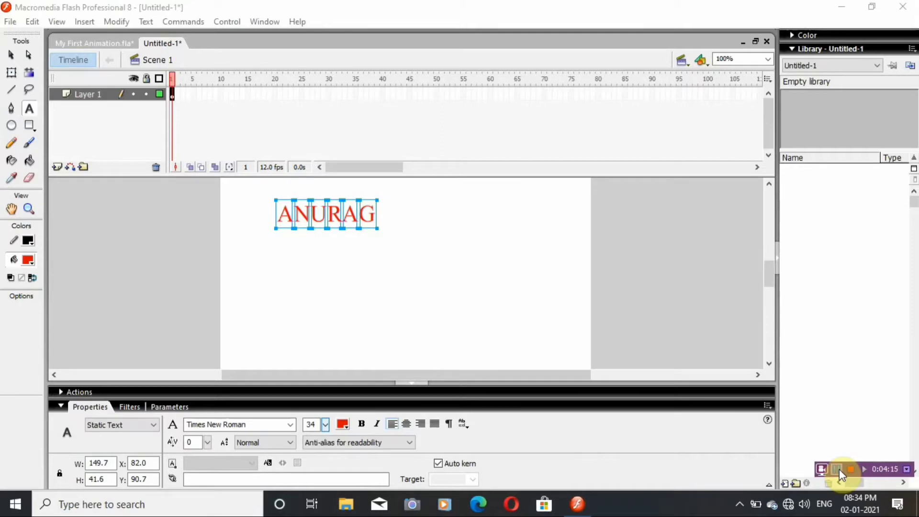
Insert a keyframe at frame 10 of Layer 1 and move the name's first letter below the word, to about X 120, Y 155.
{"action": "left_click", "coordinate": [273, 201]}
{"action": "left_click", "coordinate": [286, 215]}
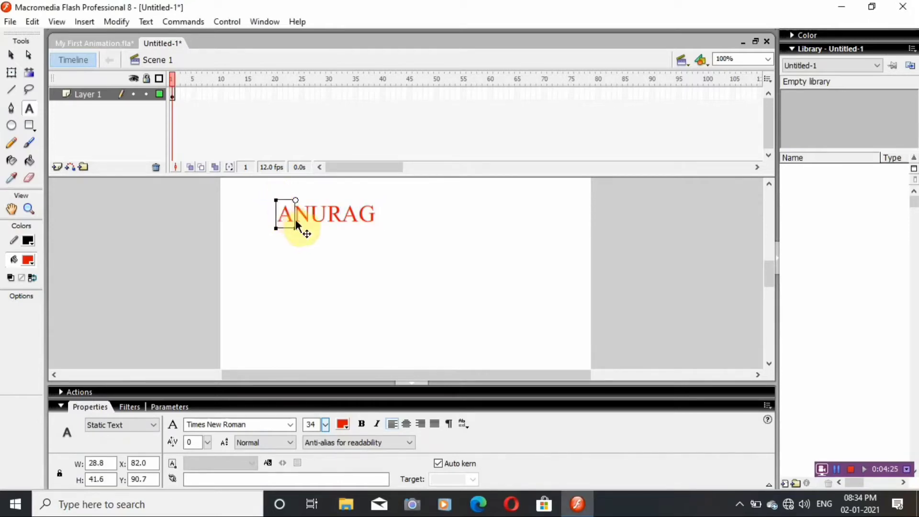
{"action": "left_click", "coordinate": [220, 91]}
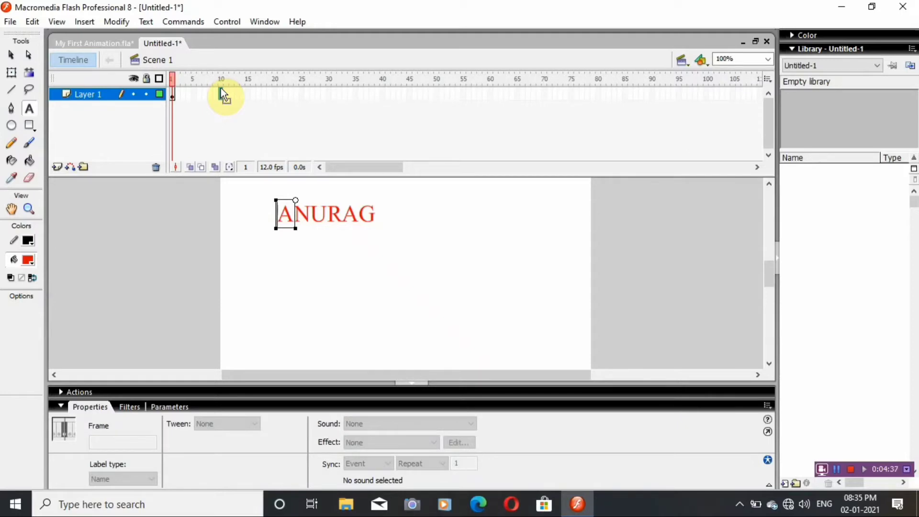
{"action": "key", "text": "F6"}
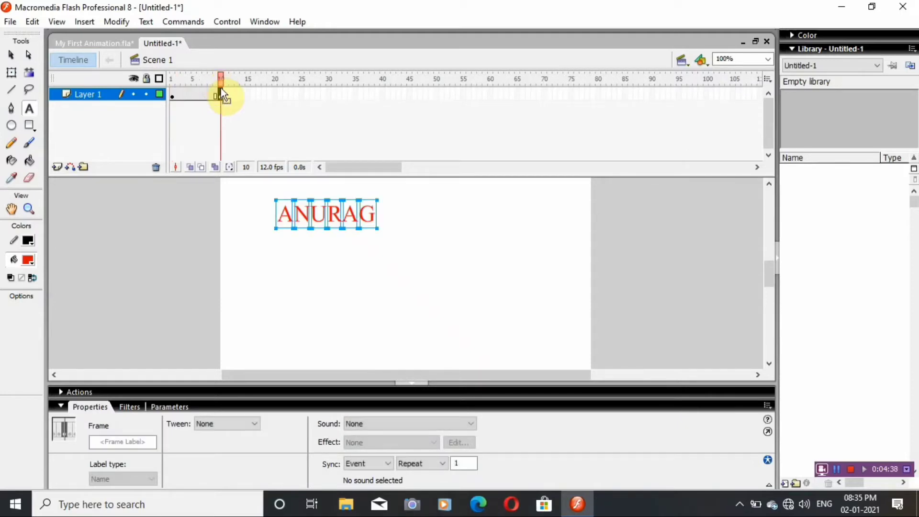
{"action": "left_click", "coordinate": [284, 215]}
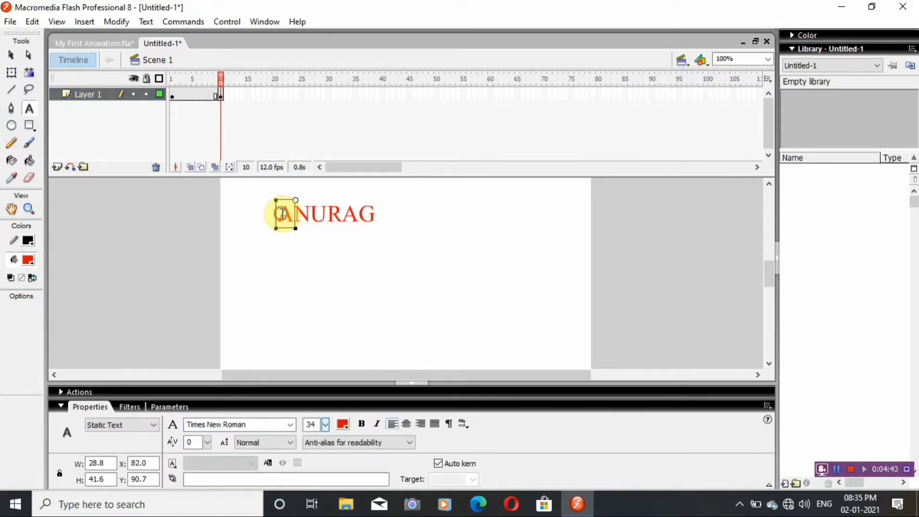
{"action": "double_click", "coordinate": [283, 214]}
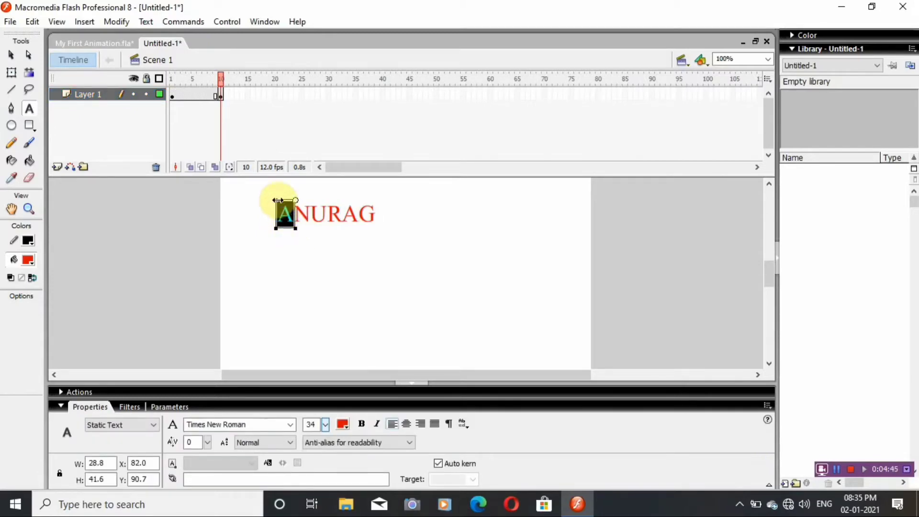
{"action": "left_click_drag", "start_coordinate": [285, 225], "coordinate": [314, 272]}
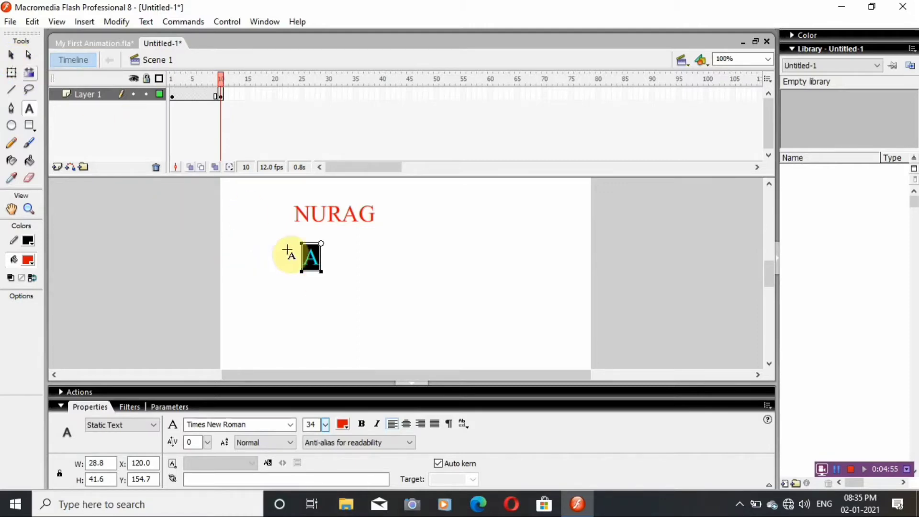
Insert a keyframe at frame 13 and move the name's second letter down beside the first, to about X 173, Y 155.
{"action": "left_click", "coordinate": [298, 216]}
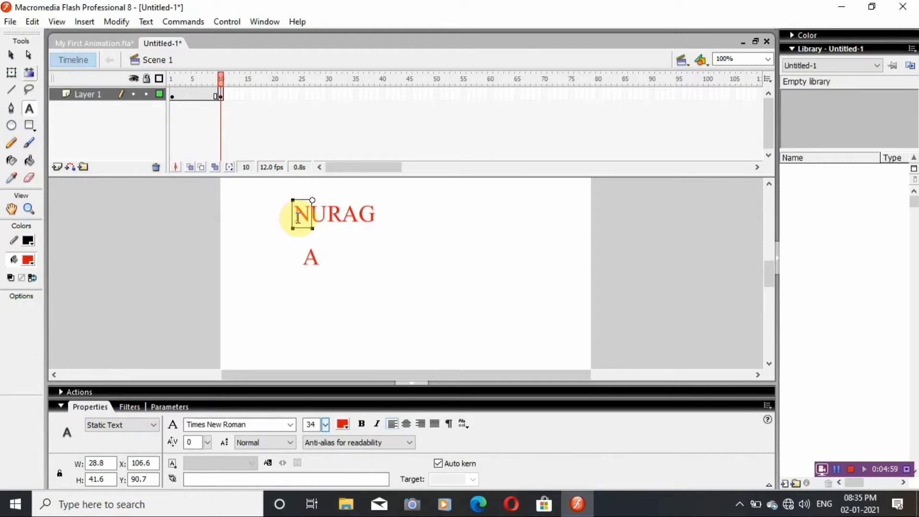
{"action": "left_click", "coordinate": [237, 93]}
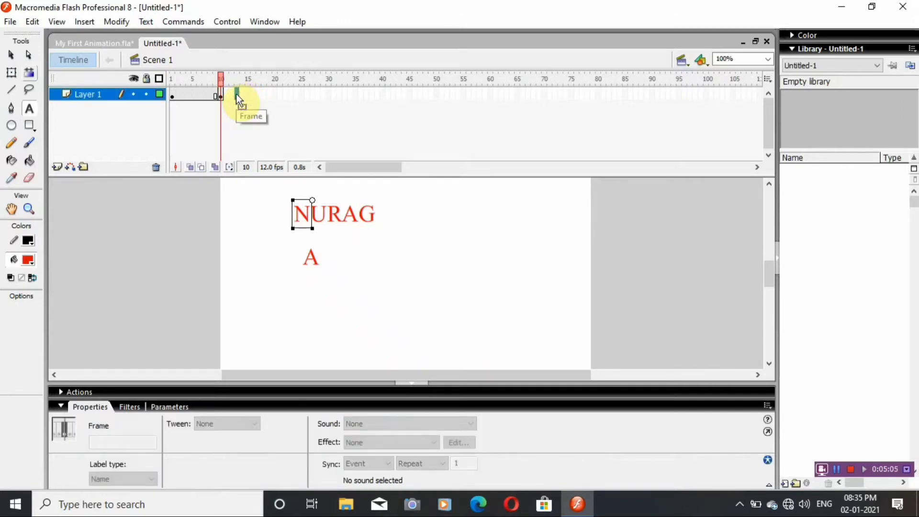
{"action": "key", "text": "F6"}
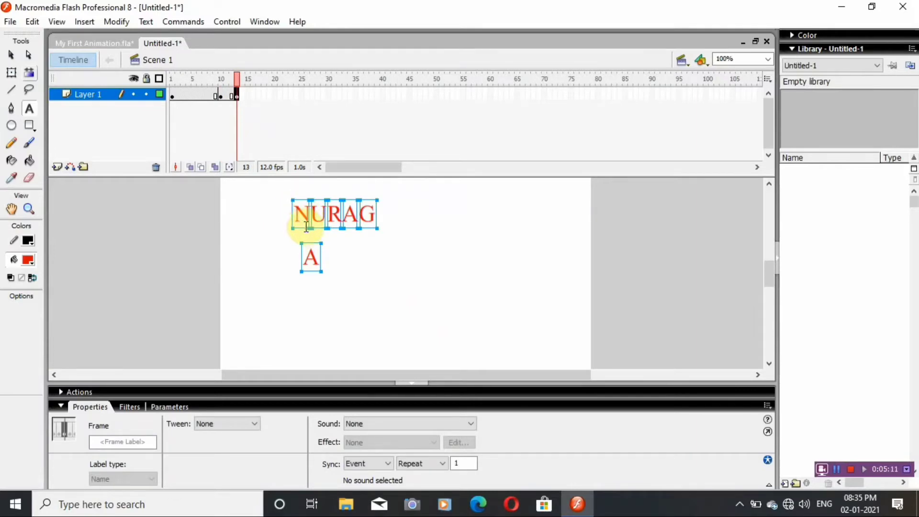
{"action": "left_click", "coordinate": [11, 55]}
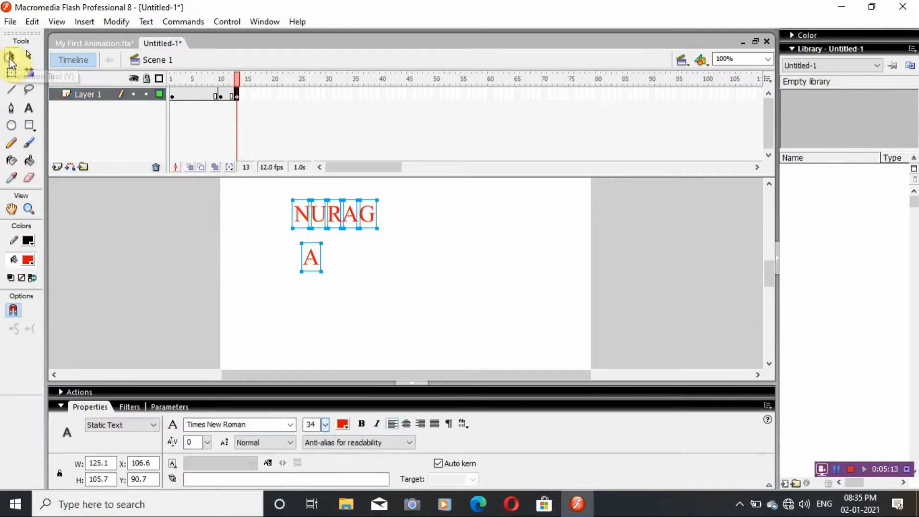
{"action": "mouse_move", "coordinate": [293, 210]}
{"action": "left_mouse_down"}
{"action": "mouse_move", "coordinate": [316, 250]}
{"action": "mouse_move", "coordinate": [302, 213]}
{"action": "left_mouse_up"}
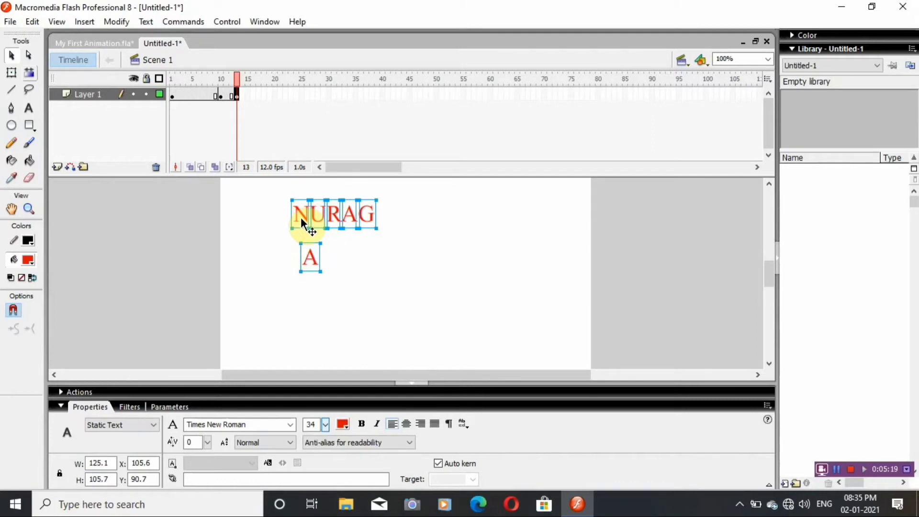
{"action": "double_click", "coordinate": [301, 219]}
{"action": "double_click", "coordinate": [301, 219]}
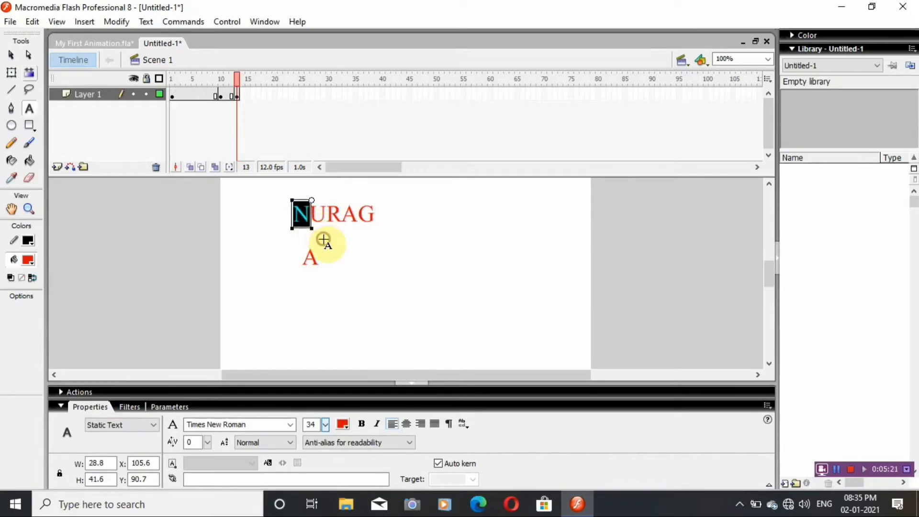
{"action": "left_click", "coordinate": [11, 56]}
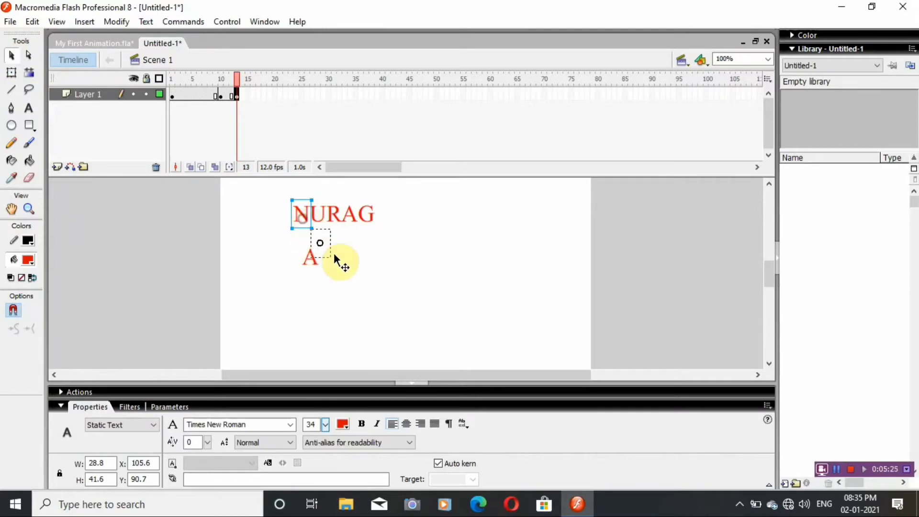
{"action": "left_click_drag", "start_coordinate": [346, 262], "coordinate": [345, 262]}
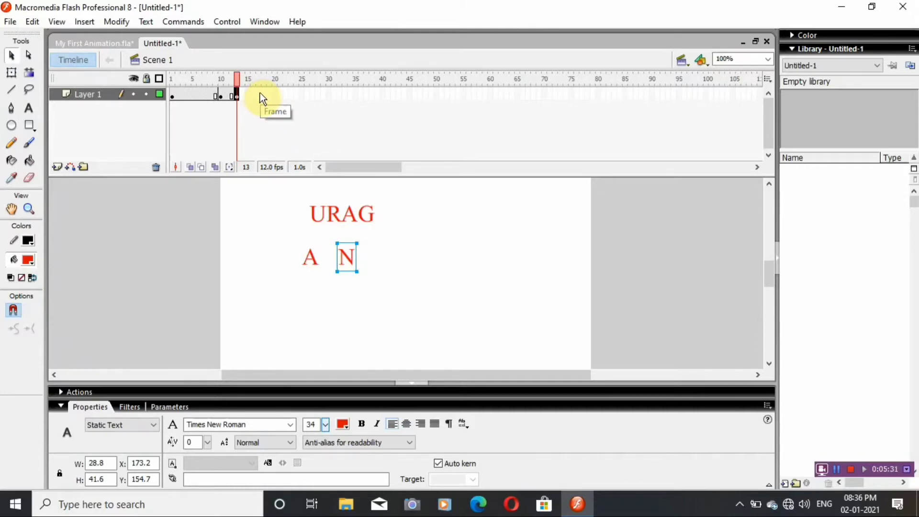
Insert a keyframe at frame 18 and move the name's third letter down beside the second, to about X 219, Y 155.
{"action": "left_click", "coordinate": [316, 208]}
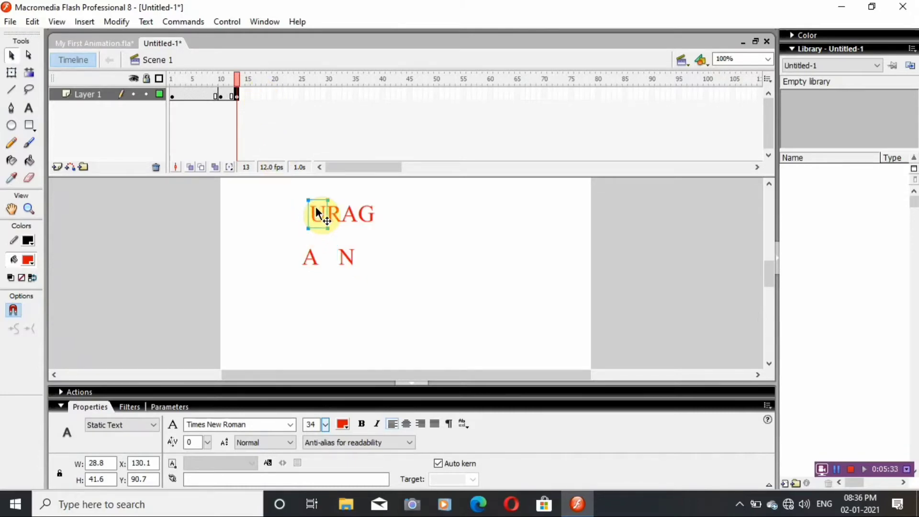
{"action": "left_click", "coordinate": [263, 91]}
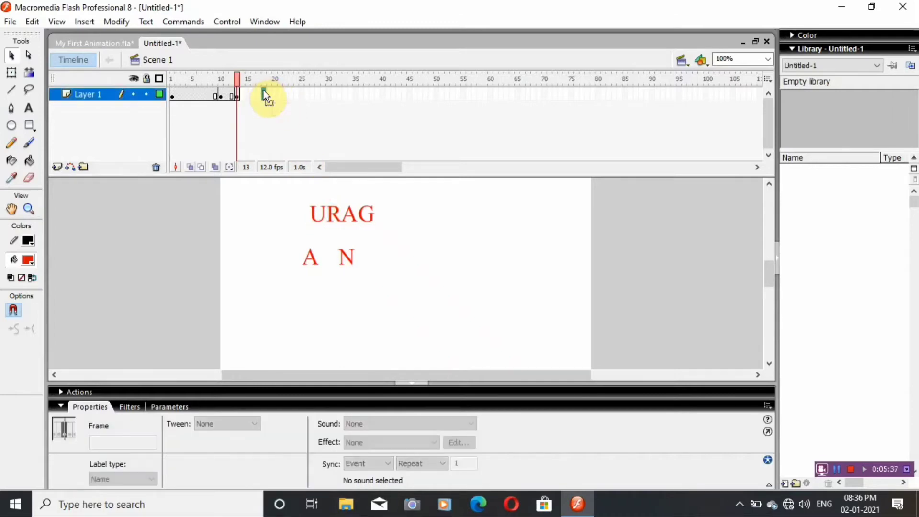
{"action": "key", "text": "F6"}
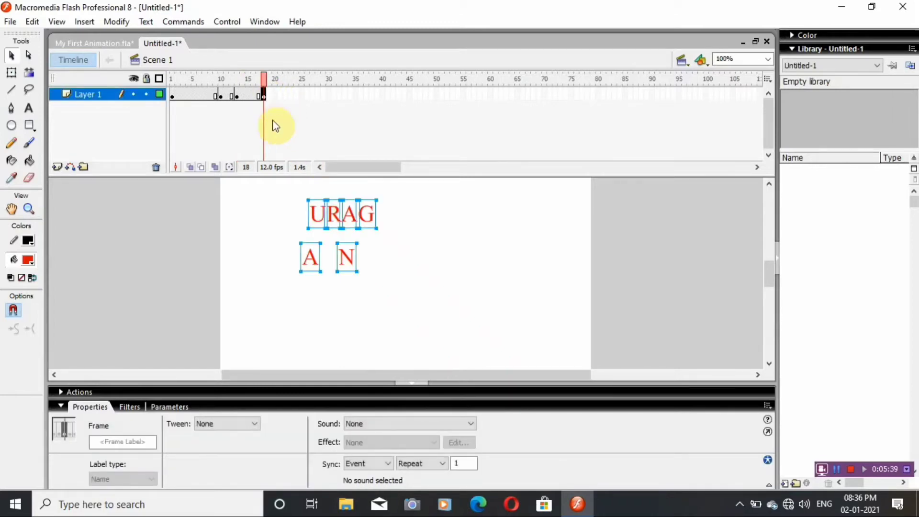
{"action": "left_click", "coordinate": [310, 207]}
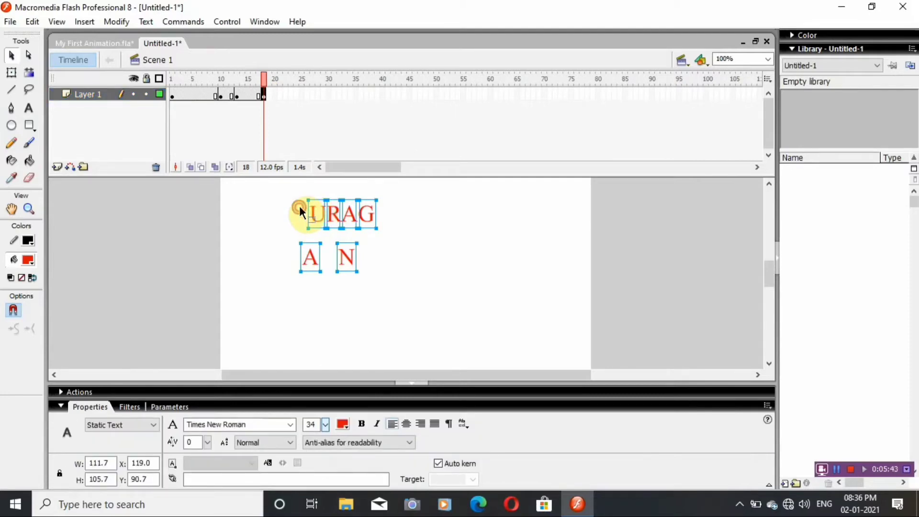
{"action": "left_click", "coordinate": [300, 209]}
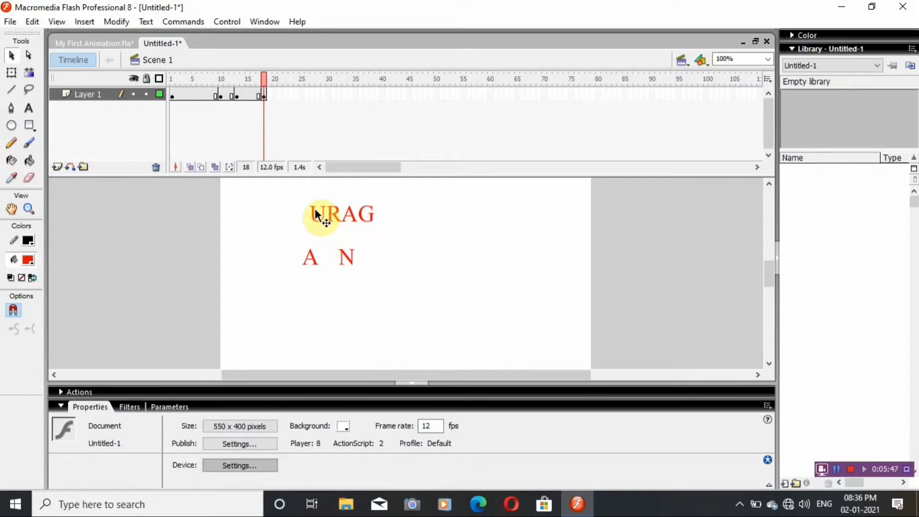
{"action": "left_click", "coordinate": [316, 213]}
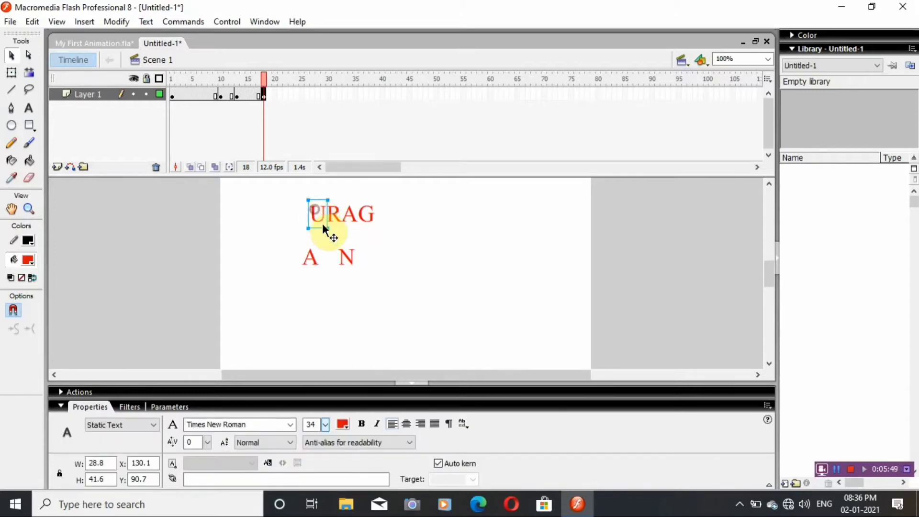
{"action": "left_click_drag", "start_coordinate": [322, 223], "coordinate": [375, 253]}
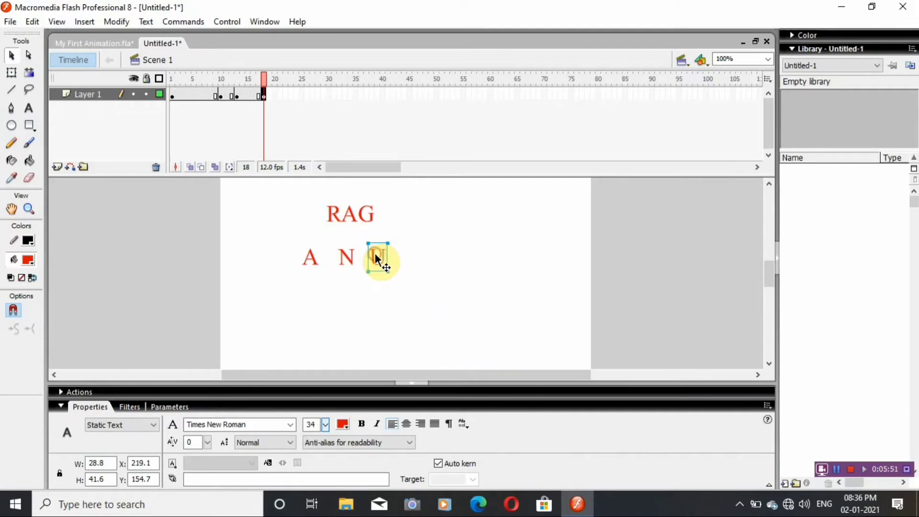
Insert a keyframe at frame 22 and move the name's fourth letter down beside the third, to about X 272, Y 155.
{"action": "left_click", "coordinate": [329, 211]}
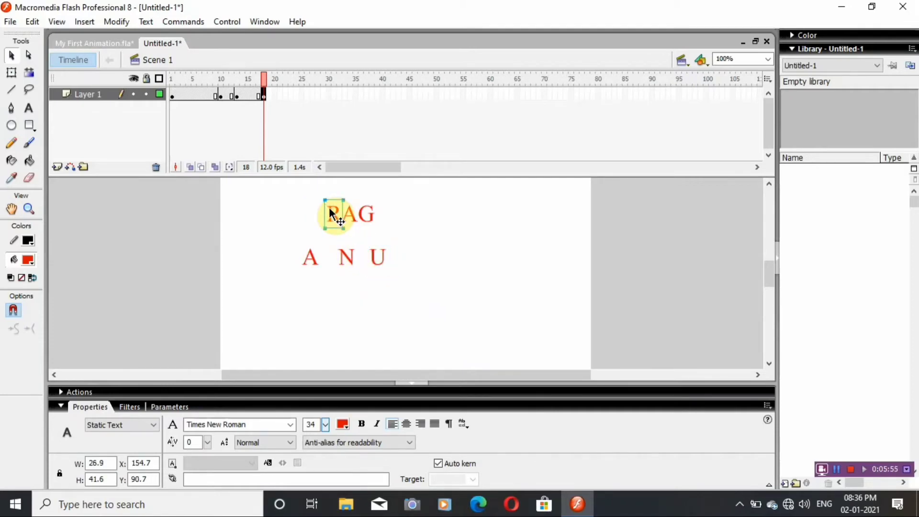
{"action": "left_click", "coordinate": [284, 93]}
{"action": "key", "text": "F6"}
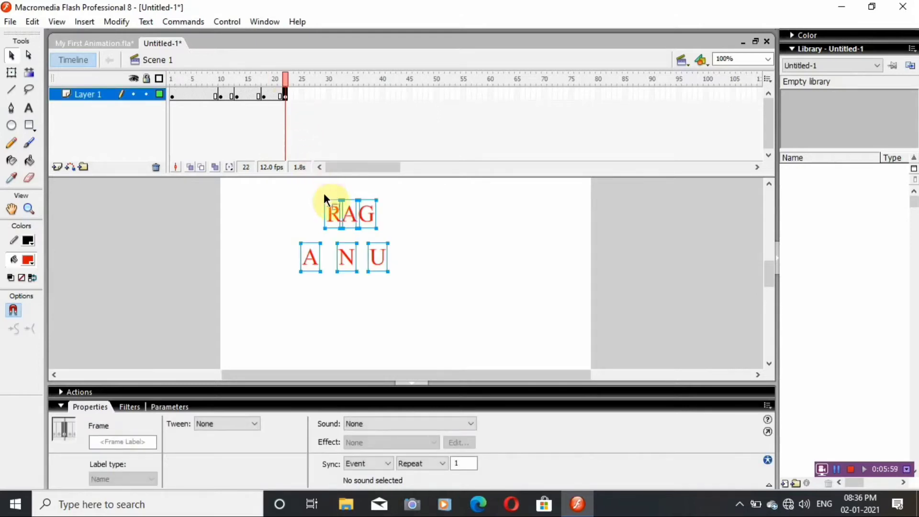
{"action": "left_click", "coordinate": [331, 212]}
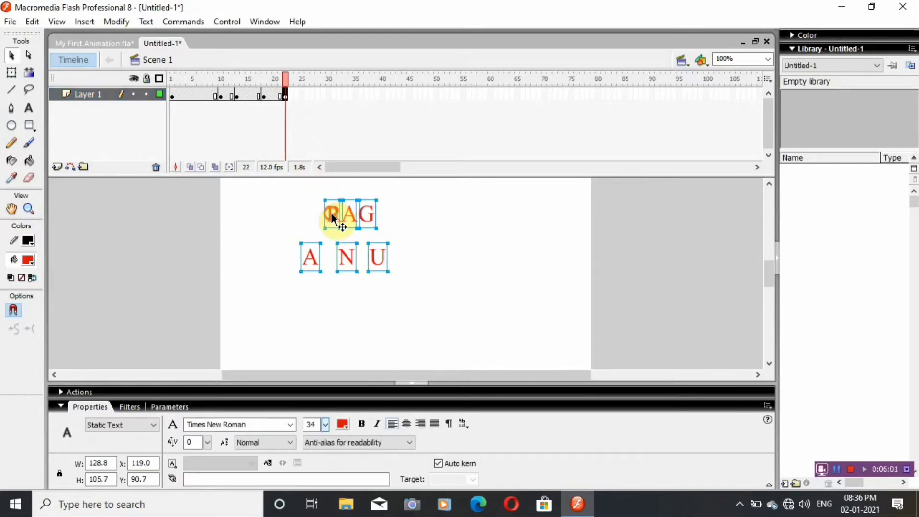
{"action": "left_click", "coordinate": [307, 204]}
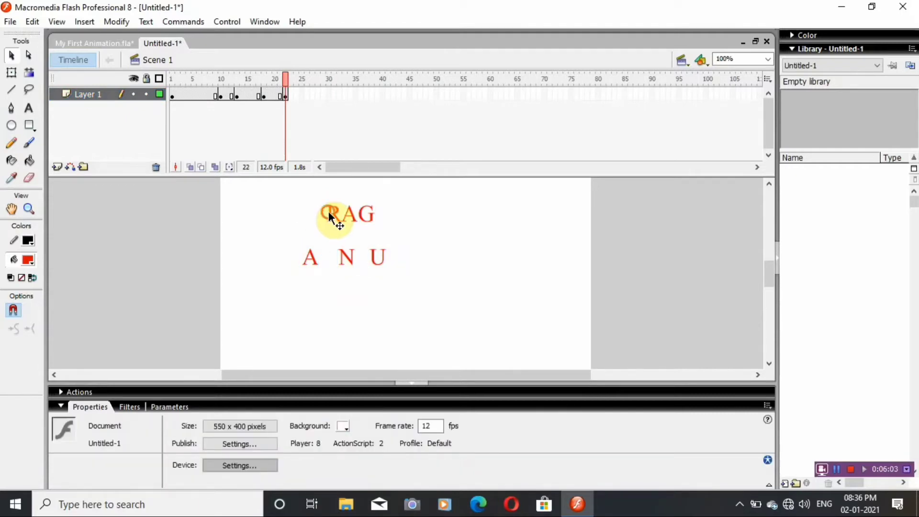
{"action": "left_click", "coordinate": [329, 211]}
{"action": "left_click_drag", "start_coordinate": [328, 211], "coordinate": [408, 255]}
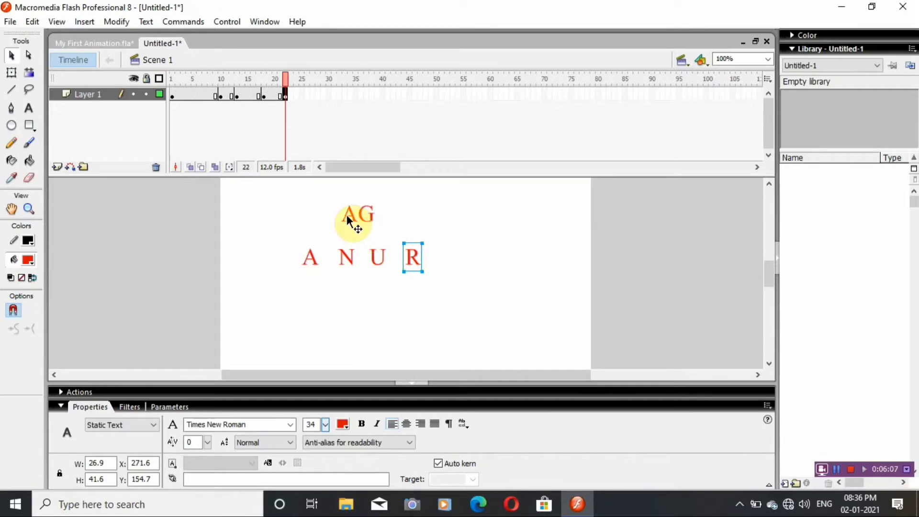
Insert a keyframe at frame 23 and move the name's fifth letter down beside the fourth, to about X 325, Y 155.
{"action": "left_click", "coordinate": [348, 221]}
{"action": "key", "text": "F6"}
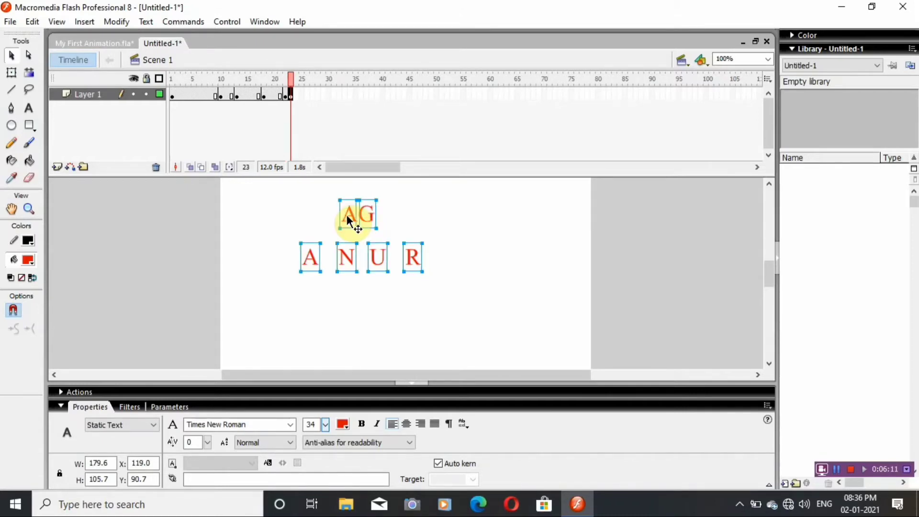
{"action": "left_click", "coordinate": [322, 213]}
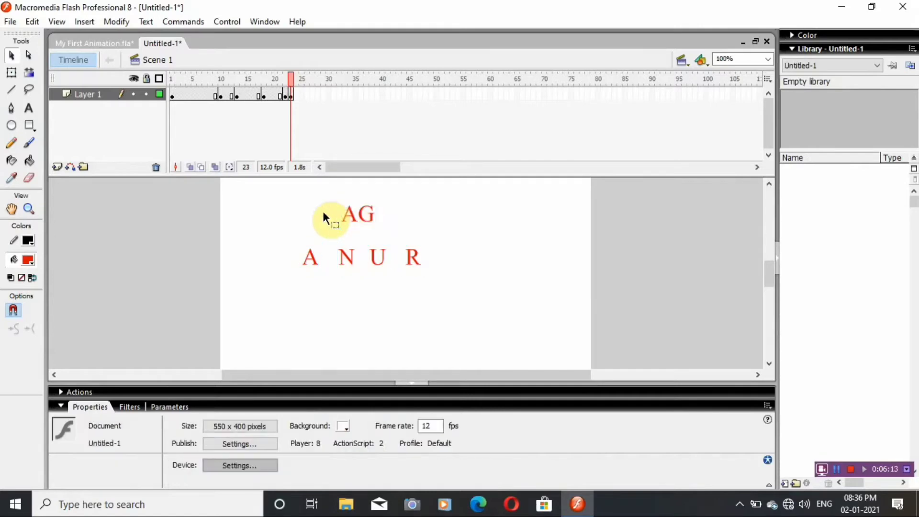
{"action": "left_click_drag", "start_coordinate": [347, 214], "coordinate": [448, 262]}
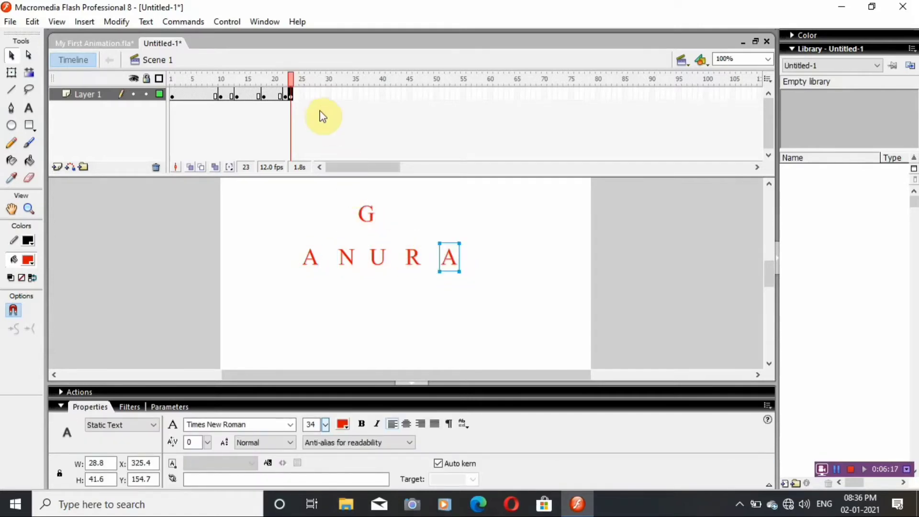
Insert a keyframe at frame 28 and move the name's last letter down to the end of the lower row, to about X 372, Y 155.
{"action": "left_click", "coordinate": [317, 90]}
{"action": "key", "text": "F6"}
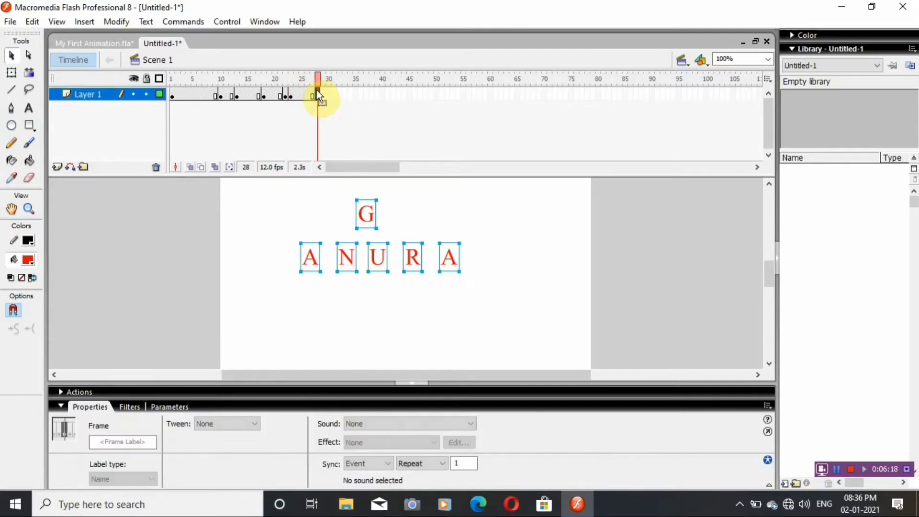
{"action": "left_click", "coordinate": [361, 213]}
{"action": "left_click", "coordinate": [351, 207]}
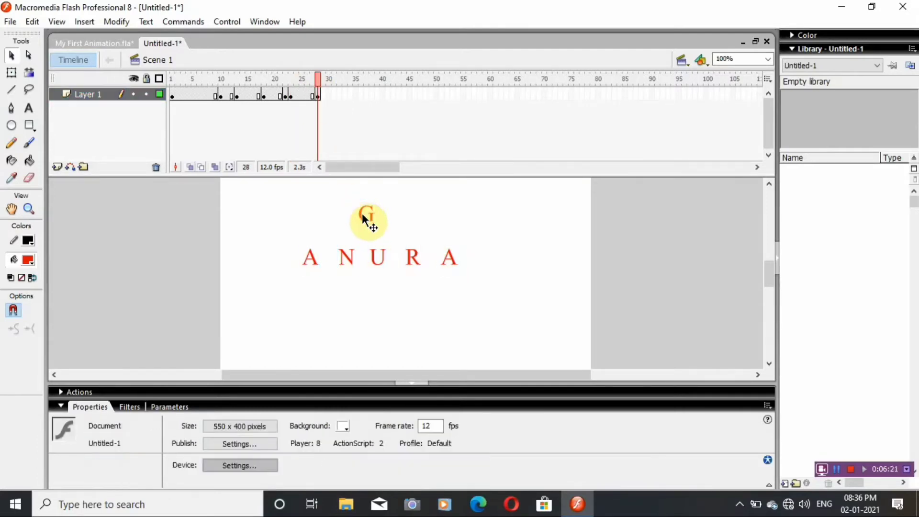
{"action": "left_click_drag", "start_coordinate": [366, 216], "coordinate": [478, 259]}
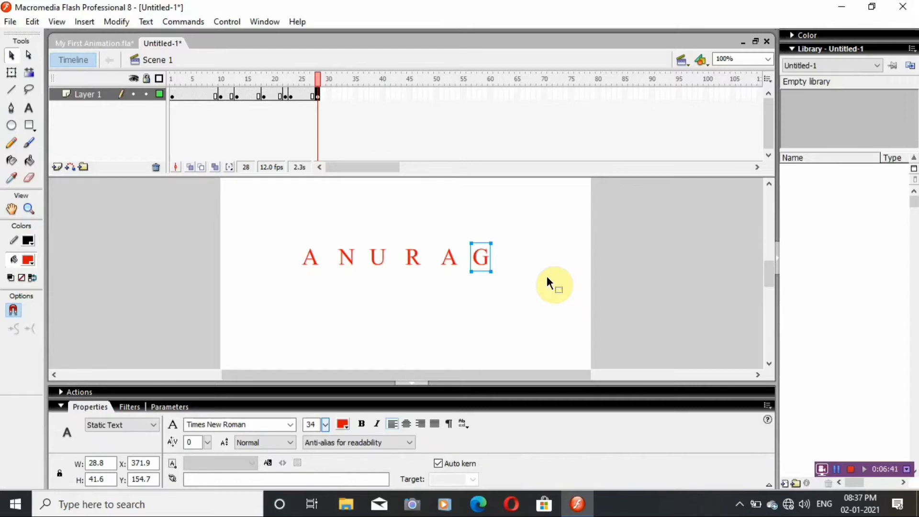
Test the movie in a maximized preview window to watch the letter animation, and close the preview.
{"action": "key", "text": "ctrl+Return"}
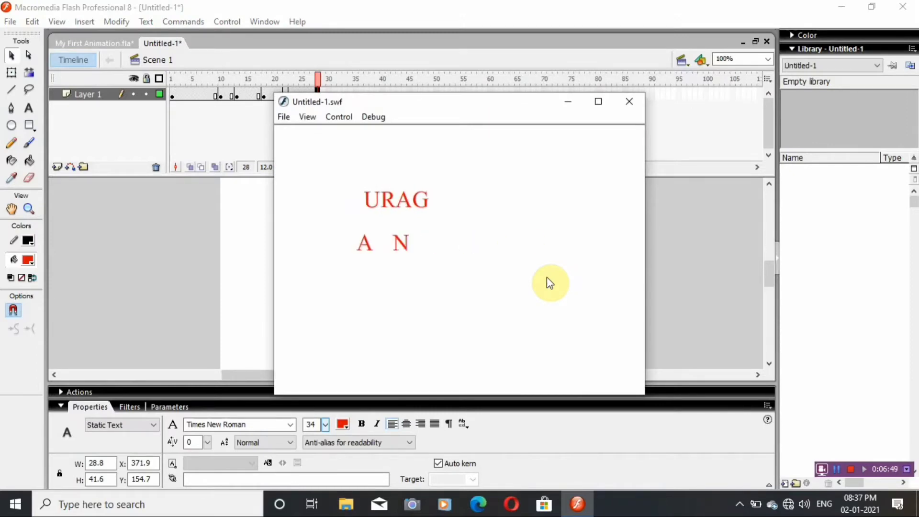
{"action": "left_click", "coordinate": [598, 102]}
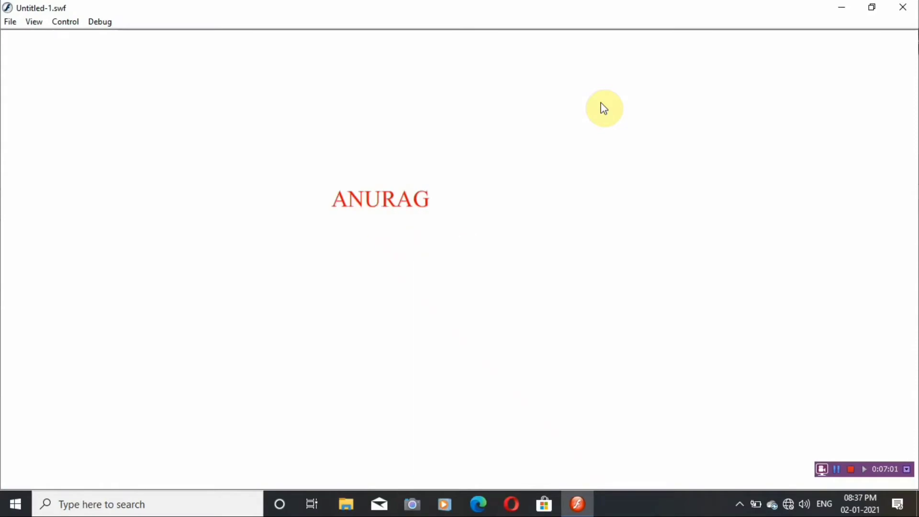
{"action": "left_click", "coordinate": [899, 8]}
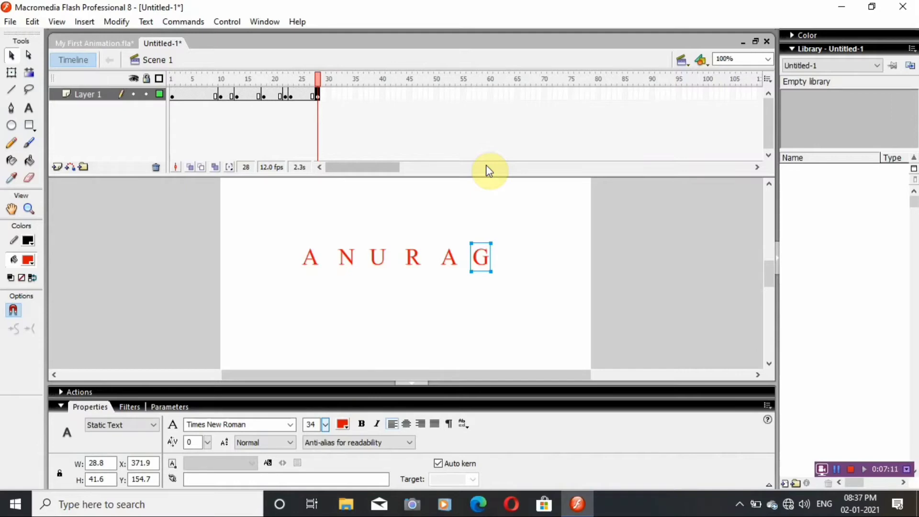
Quit the program without saving the changes to My First Animation.fla or the untitled document.
{"action": "left_click", "coordinate": [10, 23]}
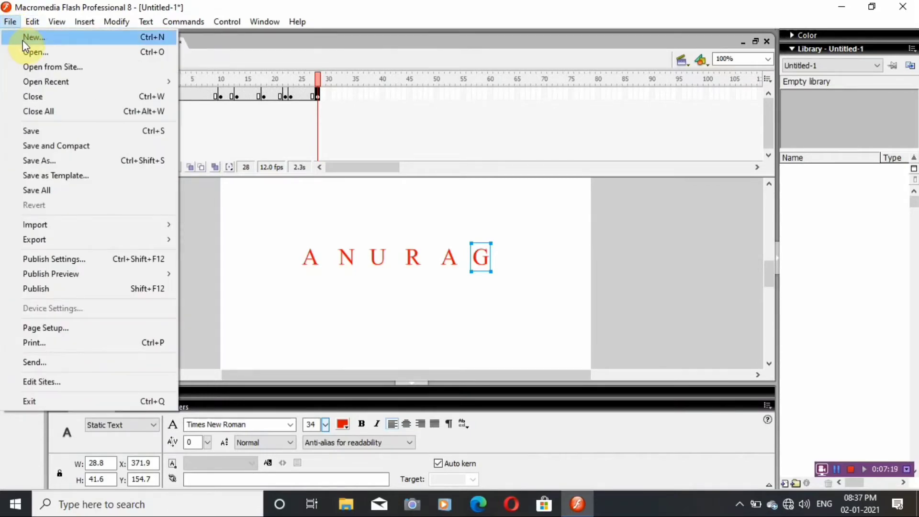
{"action": "left_click", "coordinate": [903, 7]}
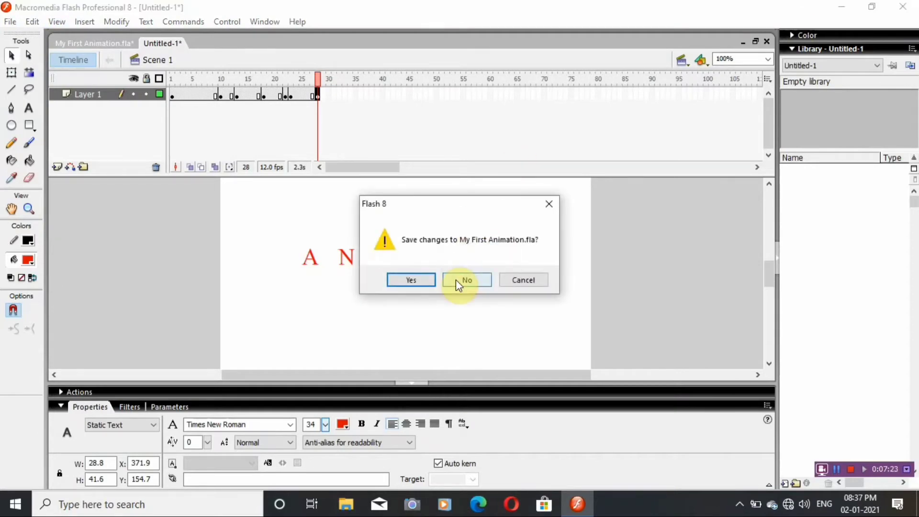
{"action": "left_click", "coordinate": [455, 279]}
{"action": "left_click", "coordinate": [455, 279]}
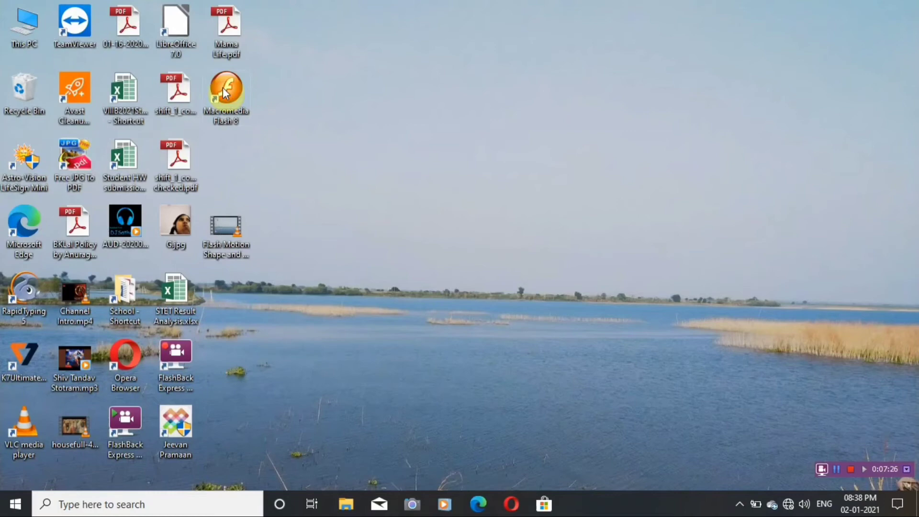
Relaunch Macromedia Flash 8 from the desktop and open the recent file Road.fla.
{"action": "double_click", "coordinate": [223, 89]}
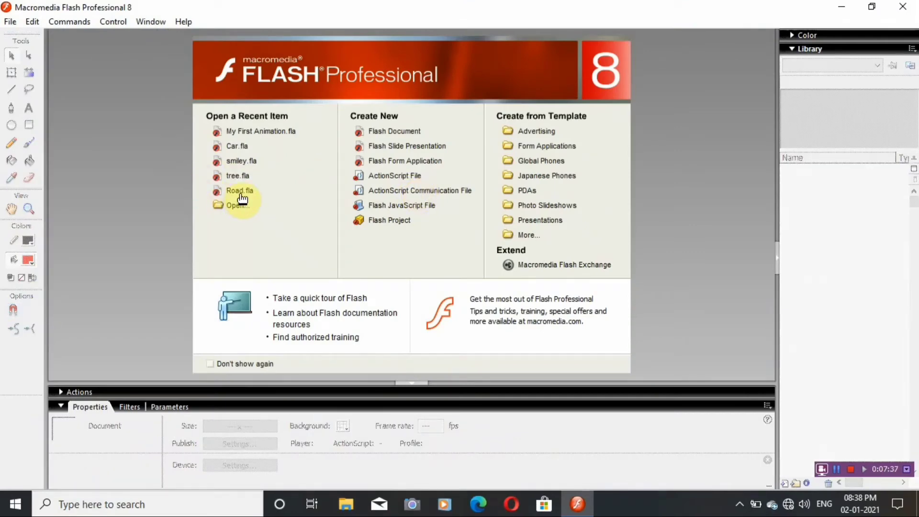
{"action": "left_click", "coordinate": [240, 191]}
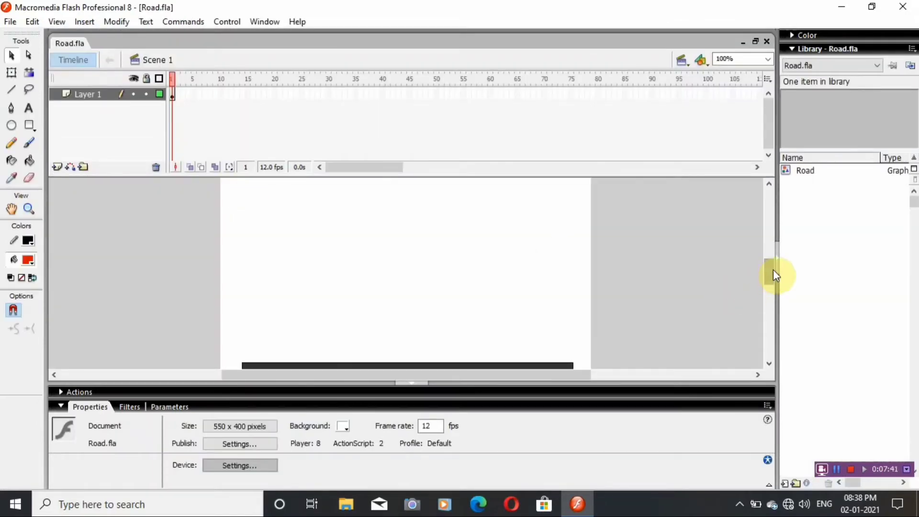
{"action": "mouse_move", "coordinate": [773, 269]}
{"action": "left_mouse_down"}
{"action": "mouse_move", "coordinate": [770, 283]}
{"action": "mouse_move", "coordinate": [770, 273]}
{"action": "left_mouse_up"}
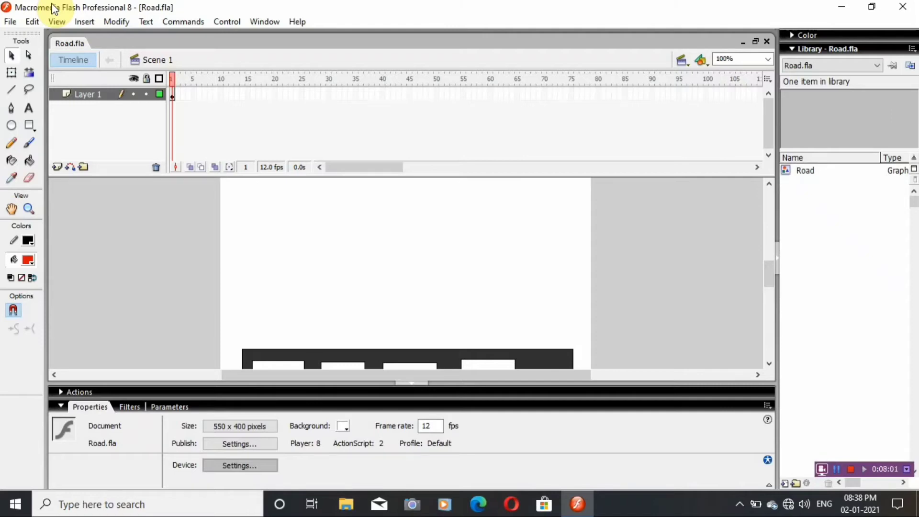
Open smiley.fla alongside Road.fla and copy its Sun graphic symbol from the library.
{"action": "left_click", "coordinate": [10, 22]}
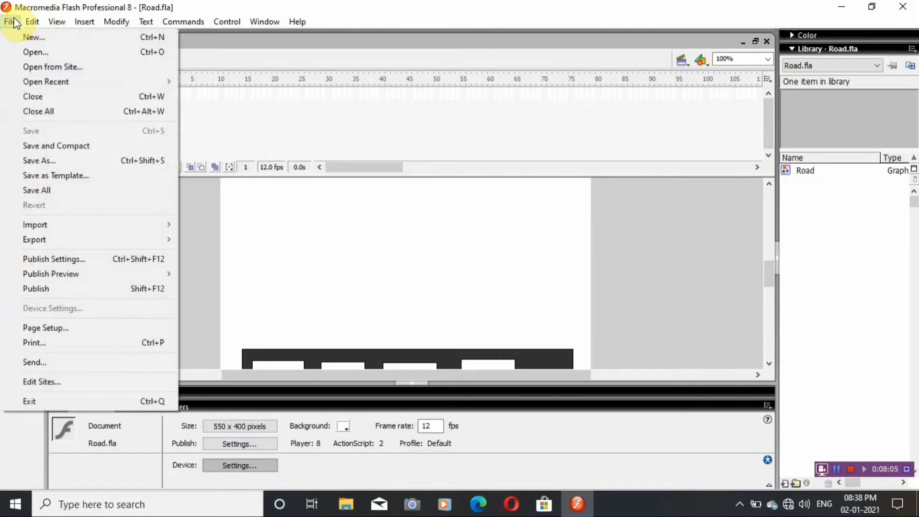
{"action": "left_click", "coordinate": [33, 53]}
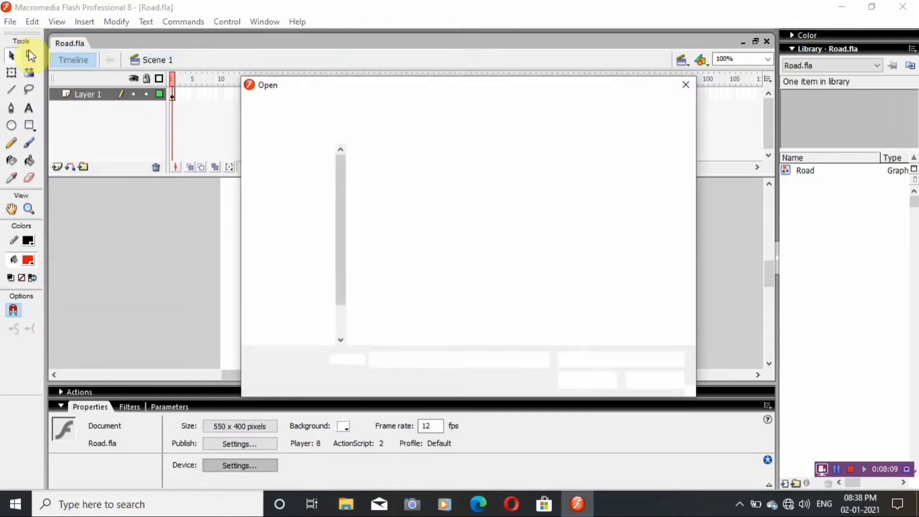
{"action": "scroll", "coordinate": [496, 242], "scroll_direction": "down", "scroll_amount": 5}
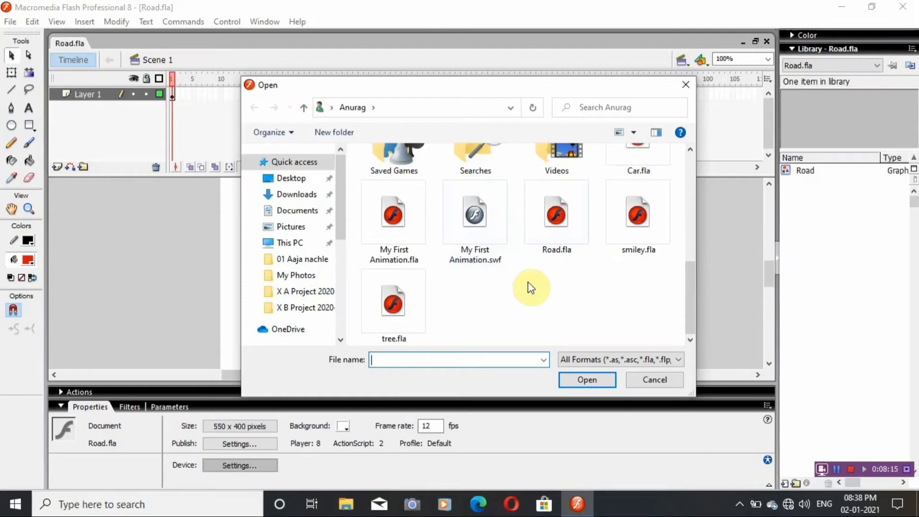
{"action": "double_click", "coordinate": [634, 224]}
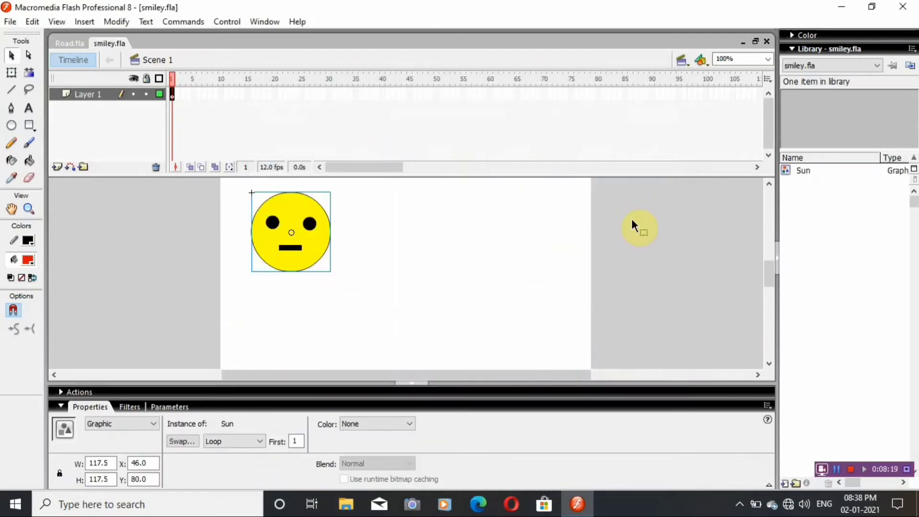
{"action": "left_click", "coordinate": [802, 171]}
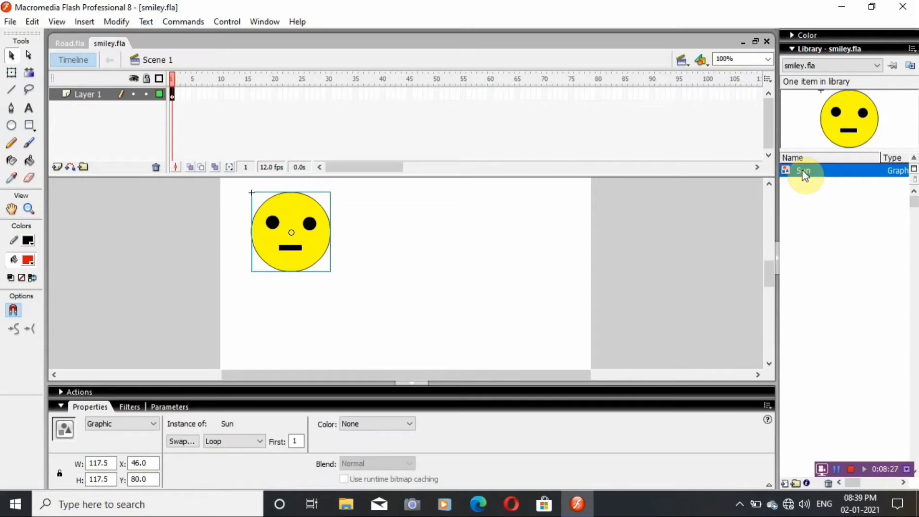
{"action": "right_click", "coordinate": [803, 172]}
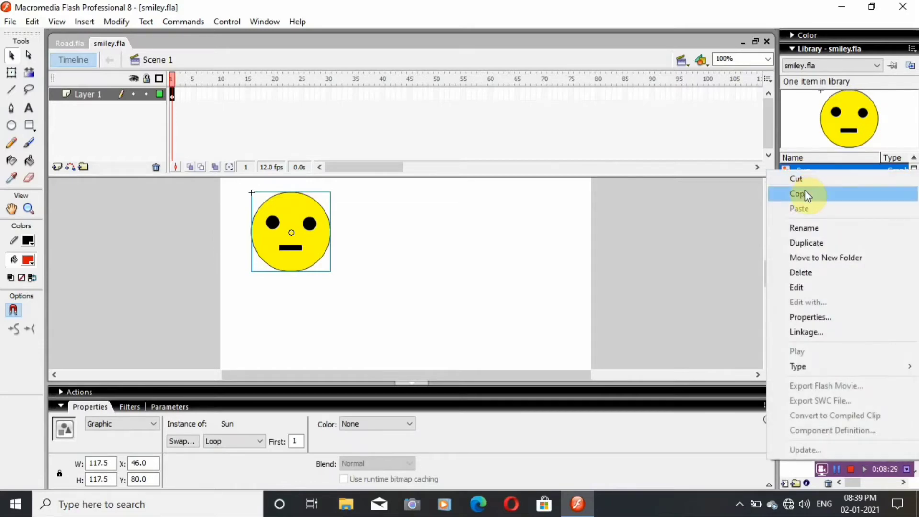
{"action": "left_click", "coordinate": [805, 189]}
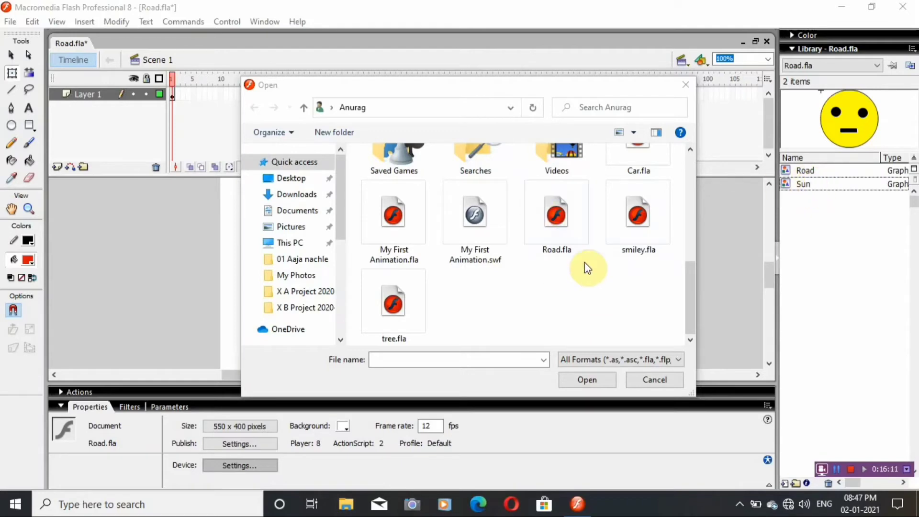
Open tree.fla alongside Road.fla.
{"action": "left_click", "coordinate": [407, 316]}
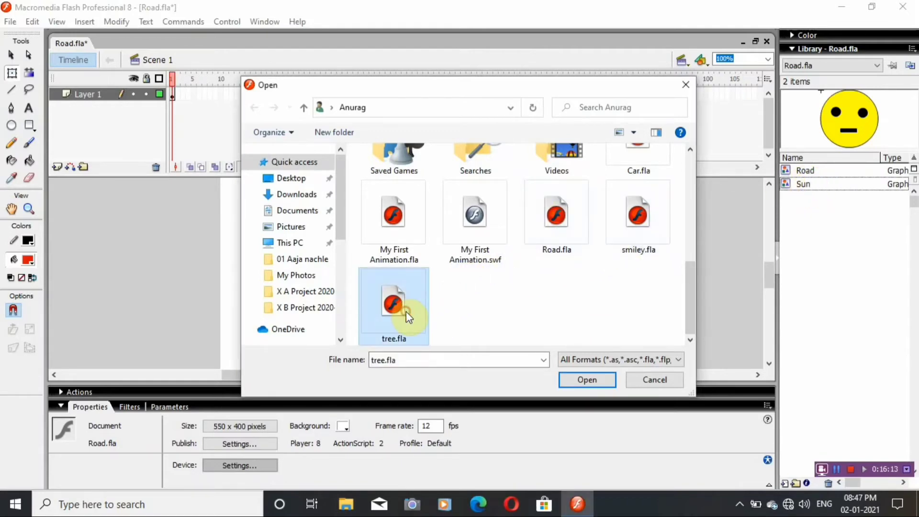
{"action": "left_click", "coordinate": [584, 379]}
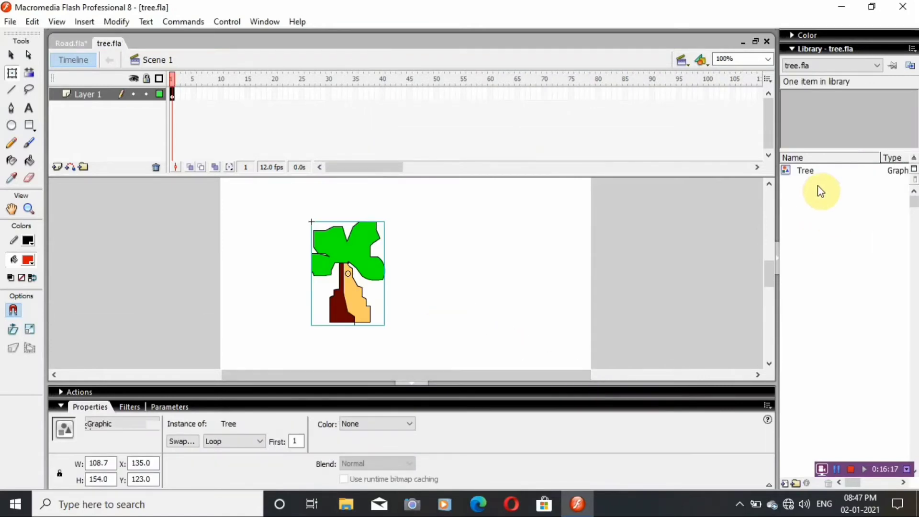
Copy the Tree graphic symbol from tree.fla, close that file, and paste the symbol into the Road.fla library.
{"action": "left_click", "coordinate": [807, 171]}
{"action": "right_click", "coordinate": [808, 171]}
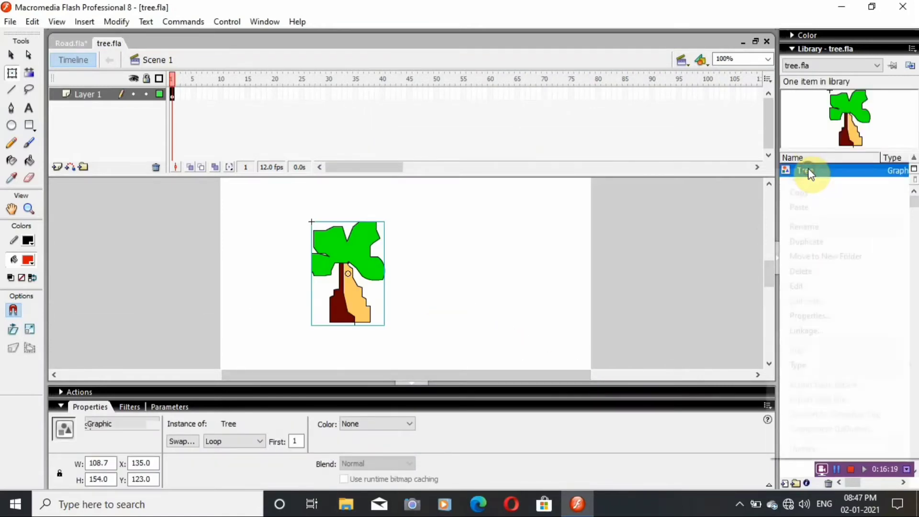
{"action": "left_click", "coordinate": [811, 193]}
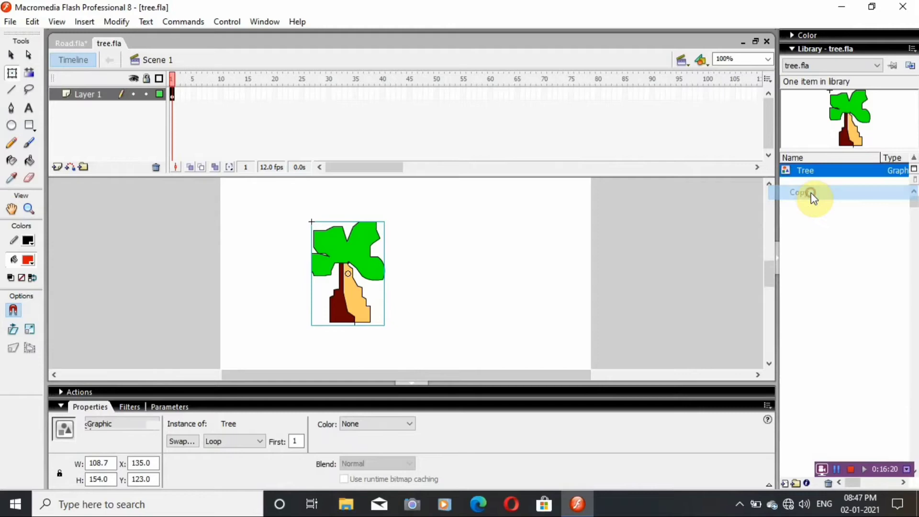
{"action": "left_click", "coordinate": [767, 42]}
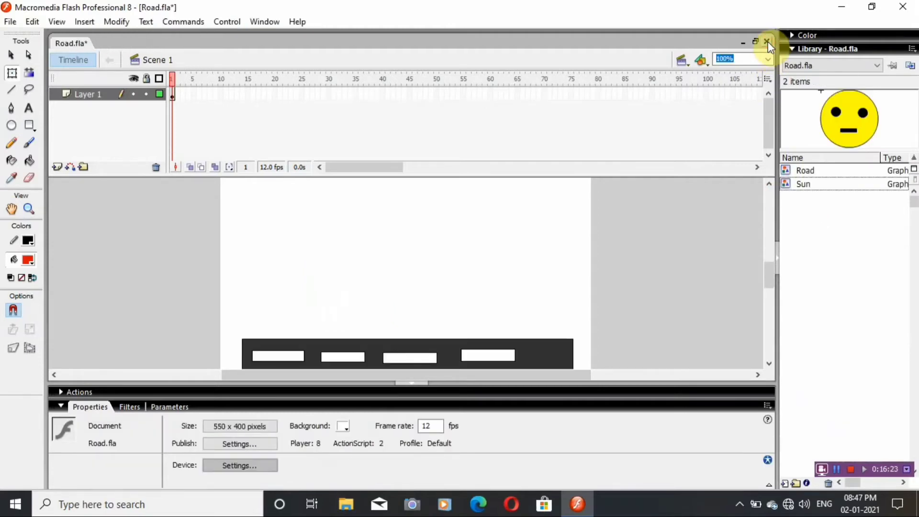
{"action": "right_click", "coordinate": [806, 212]}
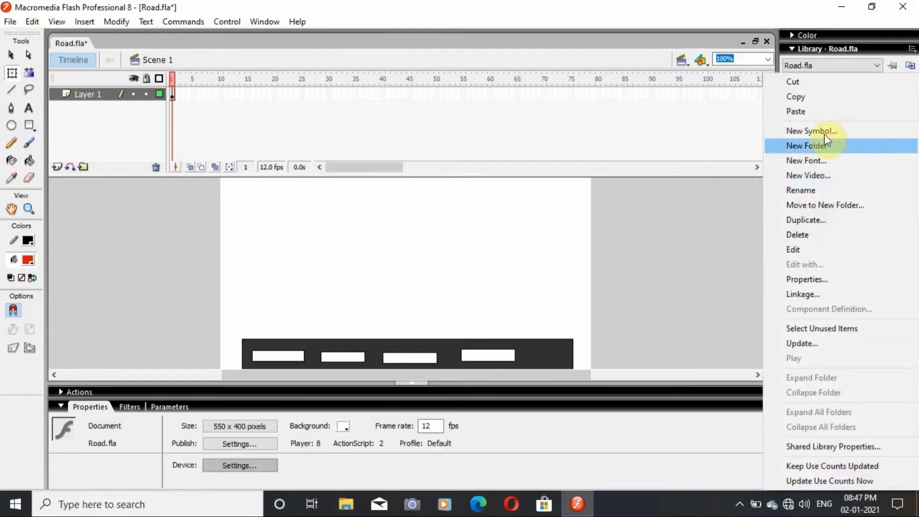
{"action": "left_click", "coordinate": [818, 111]}
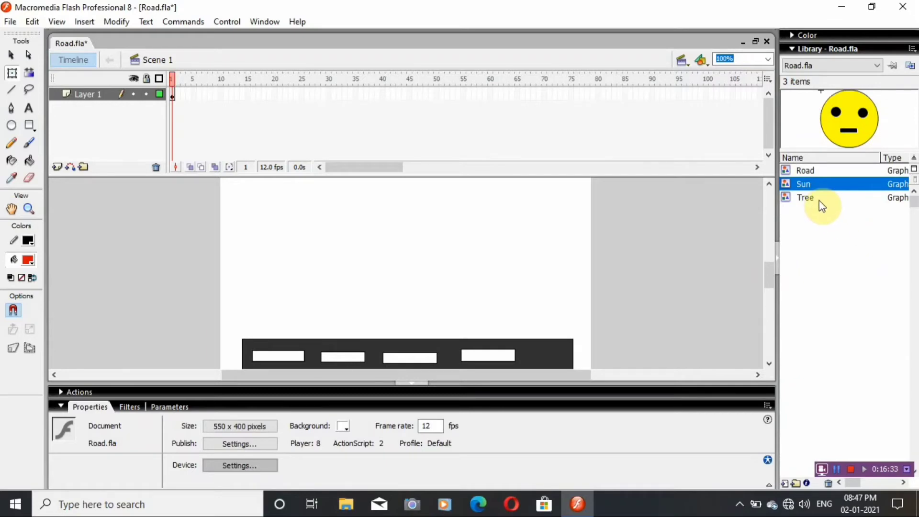
Open Car.fla alongside Road.fla.
{"action": "left_click", "coordinate": [10, 22]}
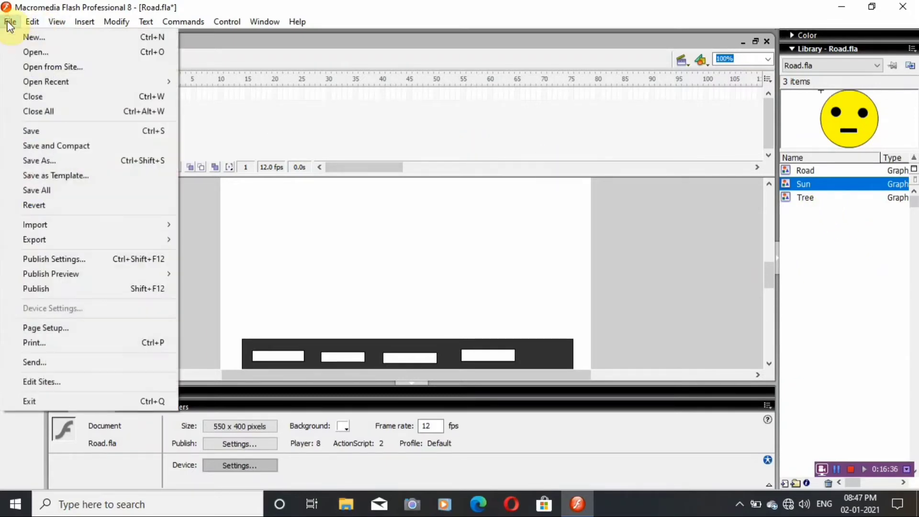
{"action": "left_click", "coordinate": [34, 51]}
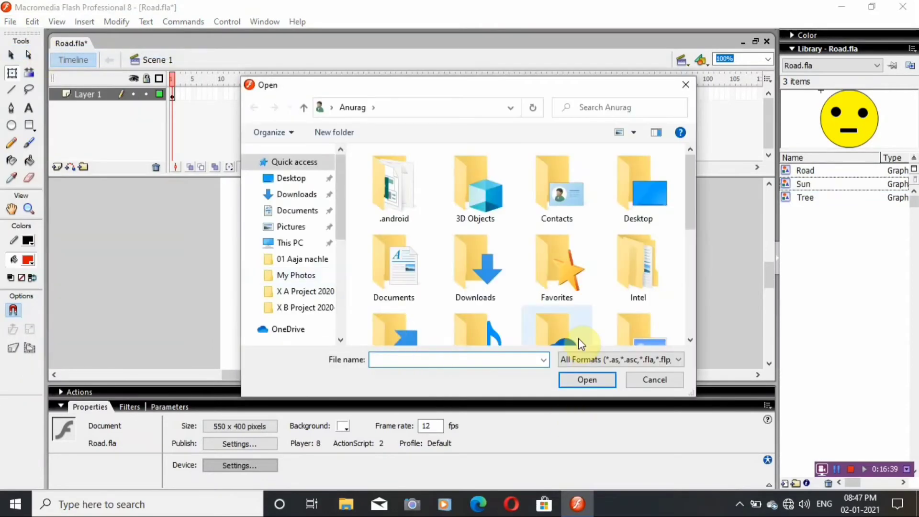
{"action": "scroll", "coordinate": [578, 338], "scroll_direction": "down", "scroll_amount": 5}
{"action": "left_click", "coordinate": [639, 171]}
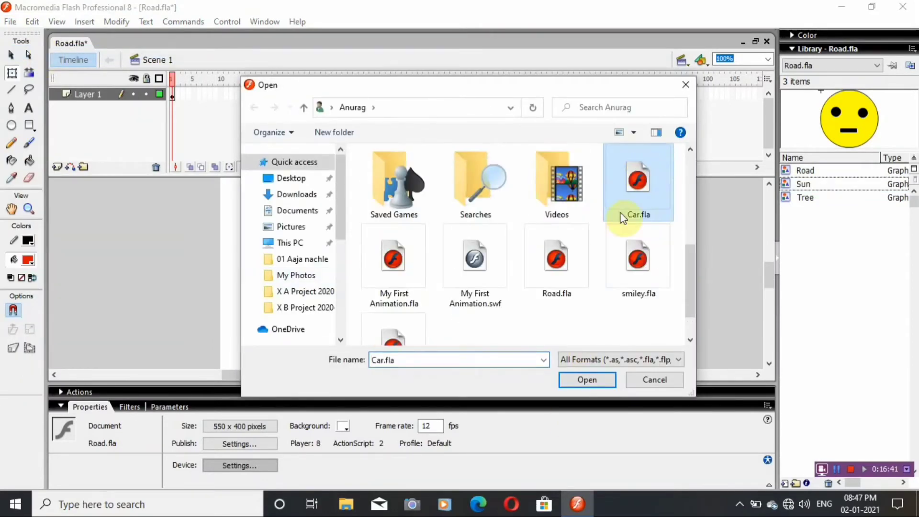
{"action": "left_click", "coordinate": [587, 379]}
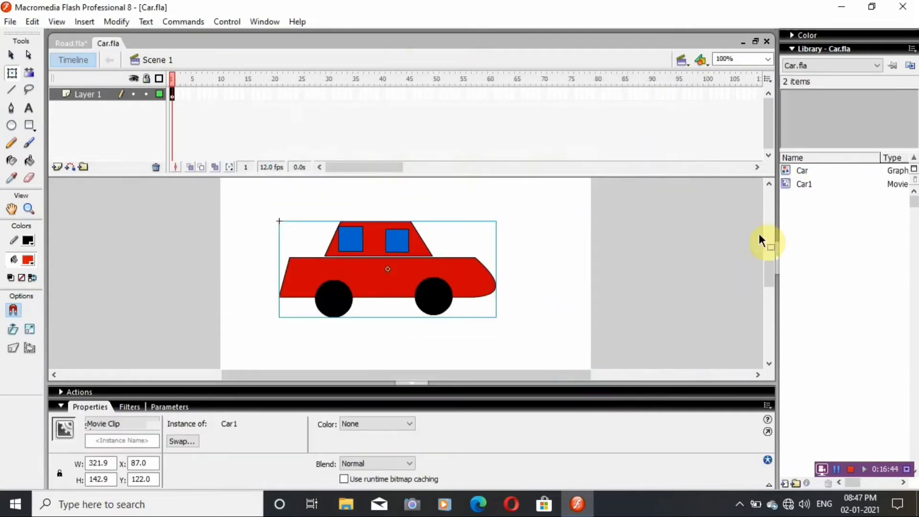
Copy the Car1 movie clip from Car.fla, close that file, and paste the clip into the Road.fla library.
{"action": "left_click", "coordinate": [811, 188]}
{"action": "right_click", "coordinate": [813, 189]}
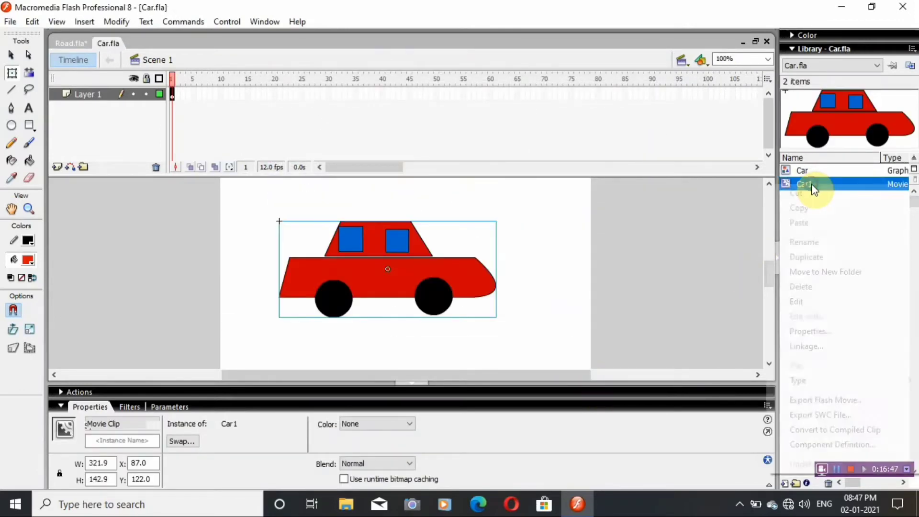
{"action": "left_click", "coordinate": [808, 207]}
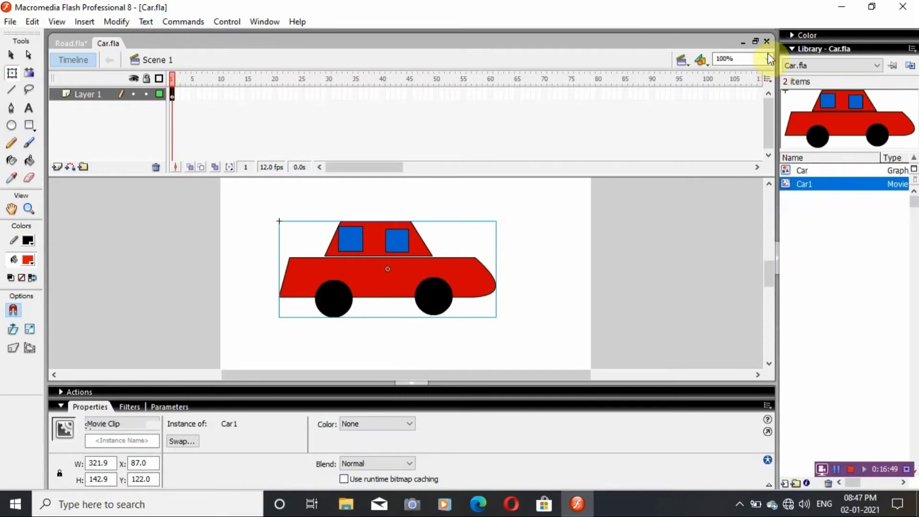
{"action": "left_click", "coordinate": [765, 42]}
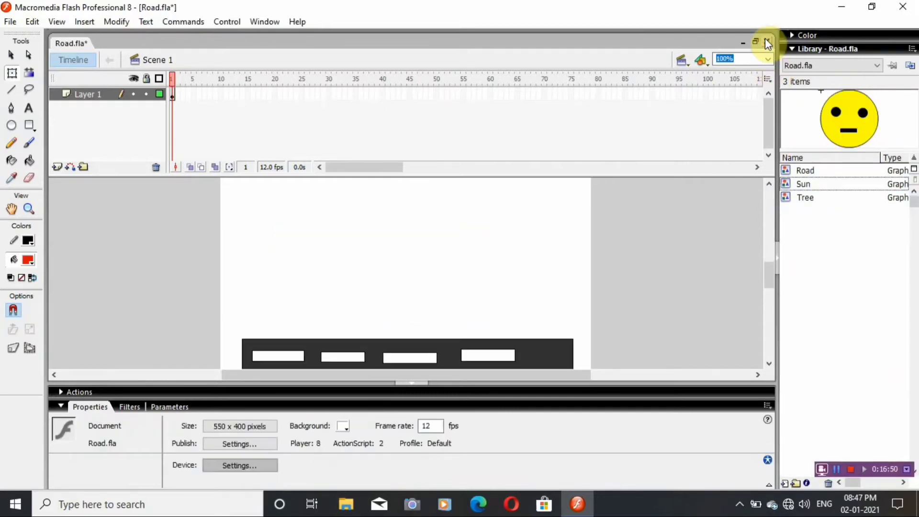
{"action": "right_click", "coordinate": [805, 225]}
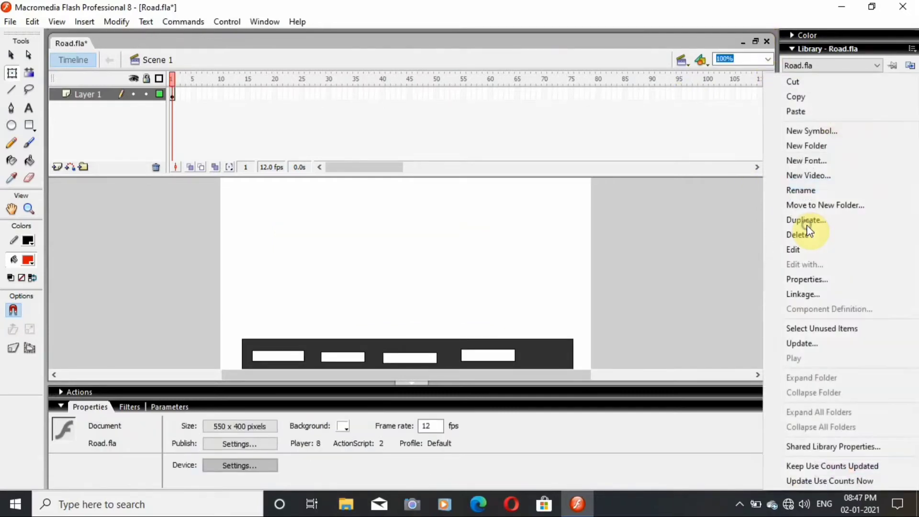
{"action": "left_click", "coordinate": [824, 110]}
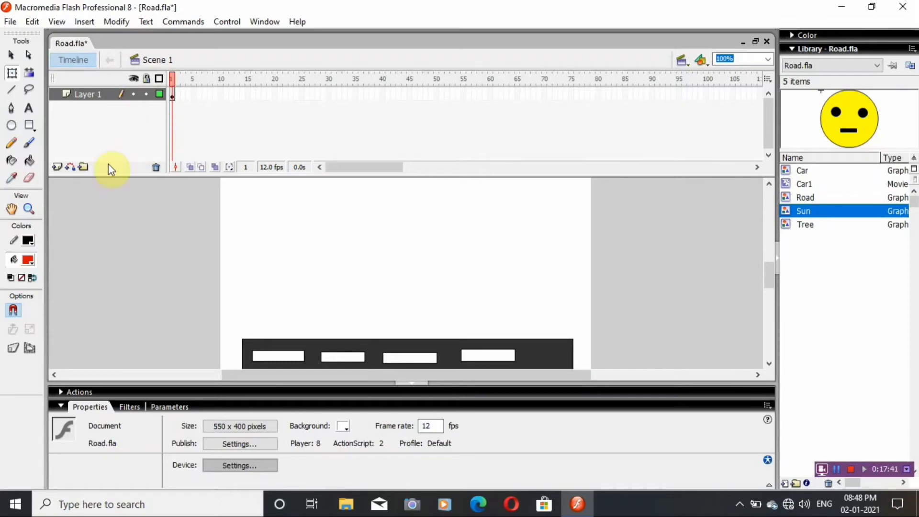
Add a new layer above the road's layer and place the Sun symbol on it in the upper-left area of the stage.
{"action": "left_click", "coordinate": [57, 167]}
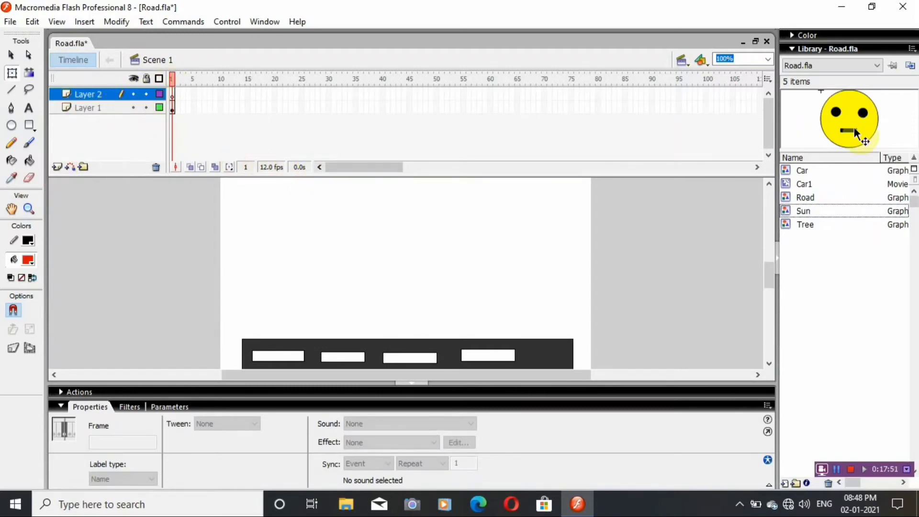
{"action": "left_click", "coordinate": [836, 211]}
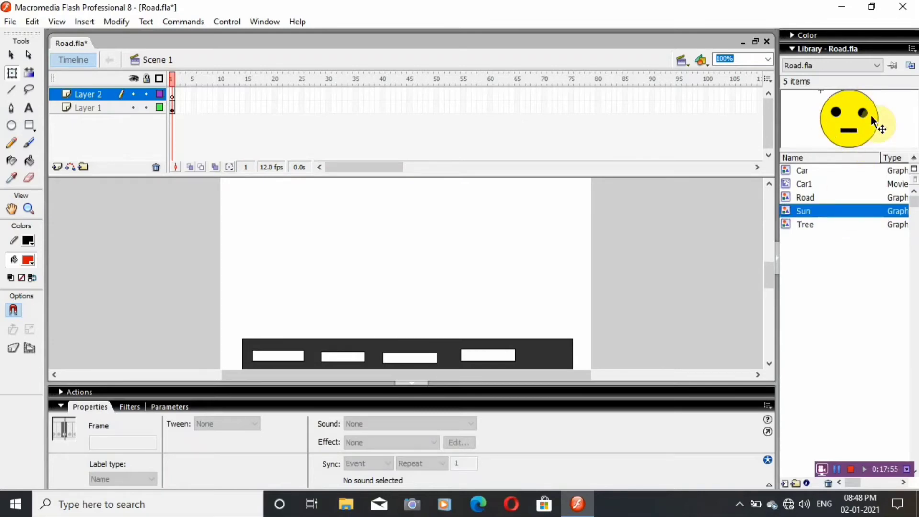
{"action": "left_click_drag", "start_coordinate": [861, 111], "coordinate": [267, 216]}
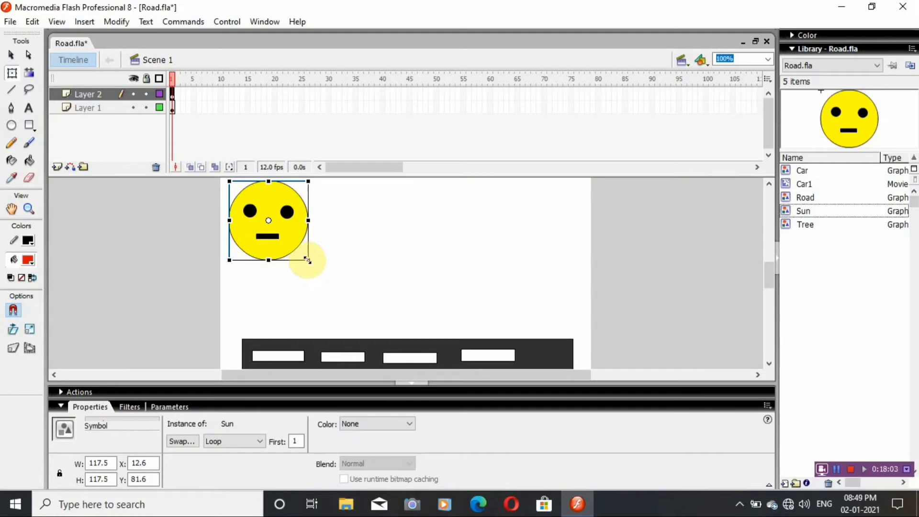
Shrink the Sun to about 36 × 40 px and move it near the stage's upper-left corner, at about X 18, Y 59.
{"action": "left_click_drag", "start_coordinate": [308, 260], "coordinate": [278, 233]}
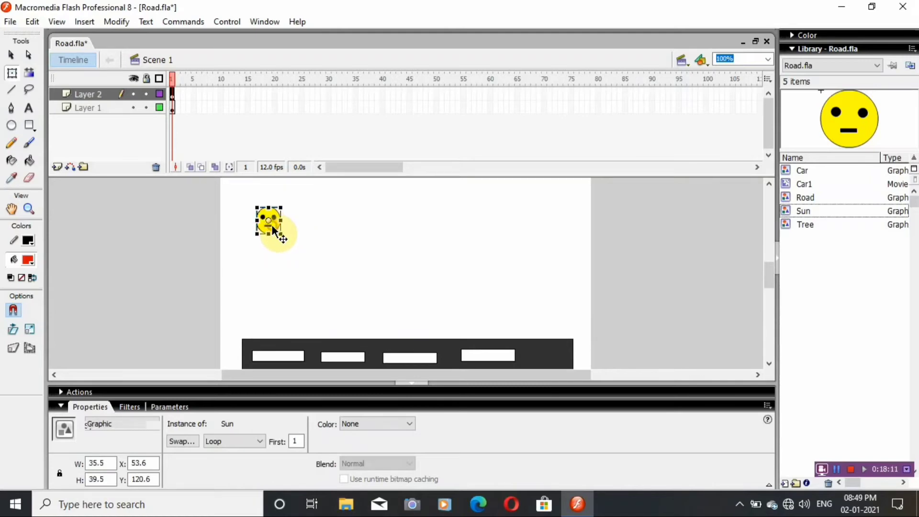
{"action": "left_click_drag", "start_coordinate": [275, 227], "coordinate": [250, 203]}
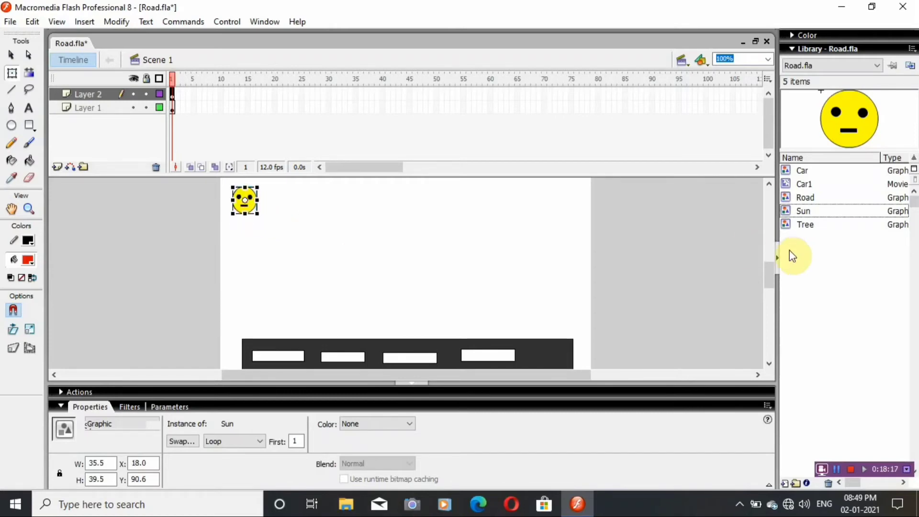
{"action": "mouse_move", "coordinate": [770, 265]}
{"action": "left_mouse_down"}
{"action": "mouse_move", "coordinate": [767, 254]}
{"action": "mouse_move", "coordinate": [770, 263]}
{"action": "left_mouse_up"}
{"action": "left_click_drag", "start_coordinate": [772, 266], "coordinate": [773, 272]}
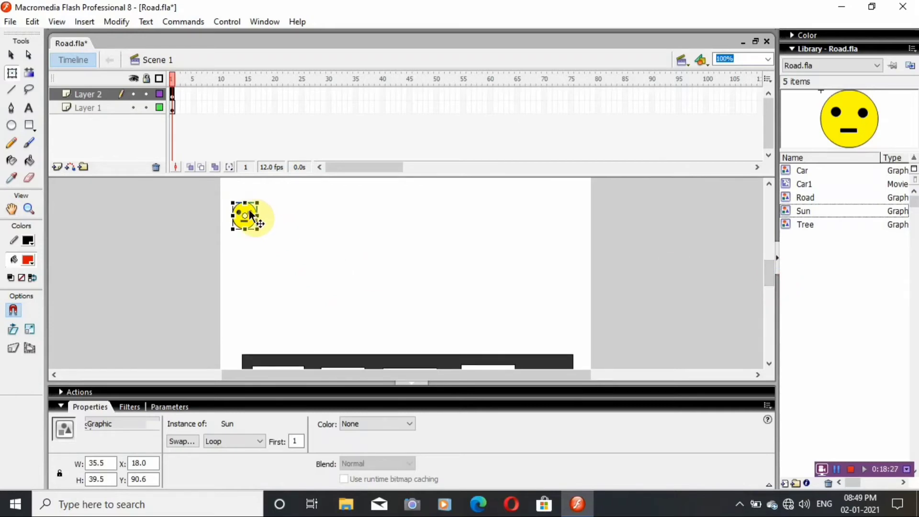
{"action": "left_click_drag", "start_coordinate": [249, 208], "coordinate": [248, 193]}
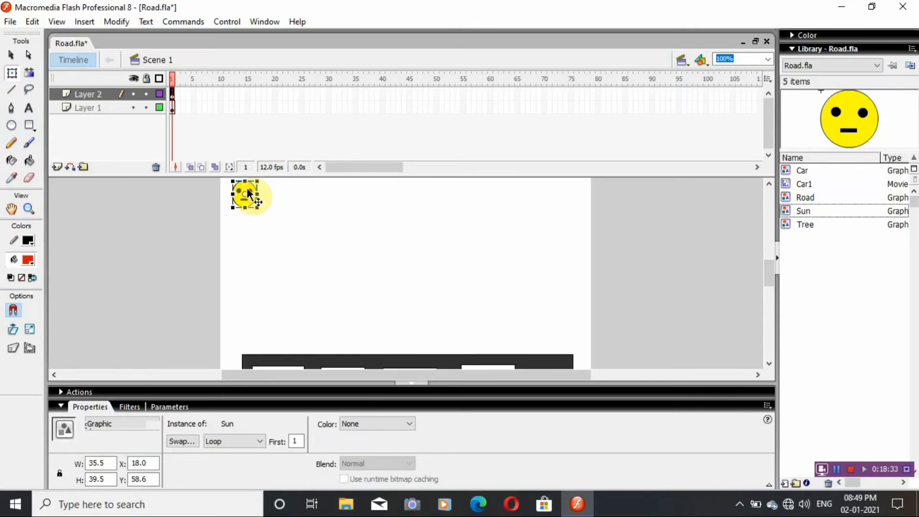
{"action": "left_click", "coordinate": [291, 219]}
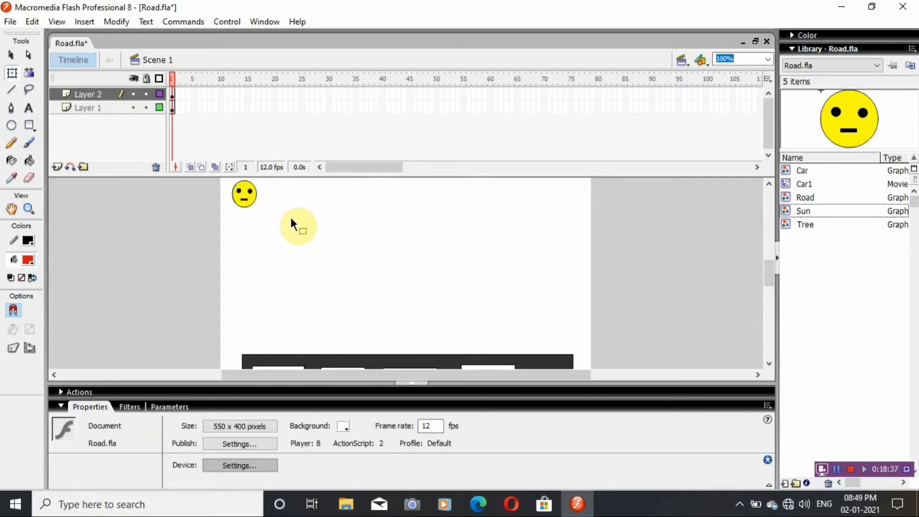
Add another layer, place the Tree symbol on it above the road, and duplicate it into an evenly spaced row of four trees.
{"action": "left_click", "coordinate": [55, 166]}
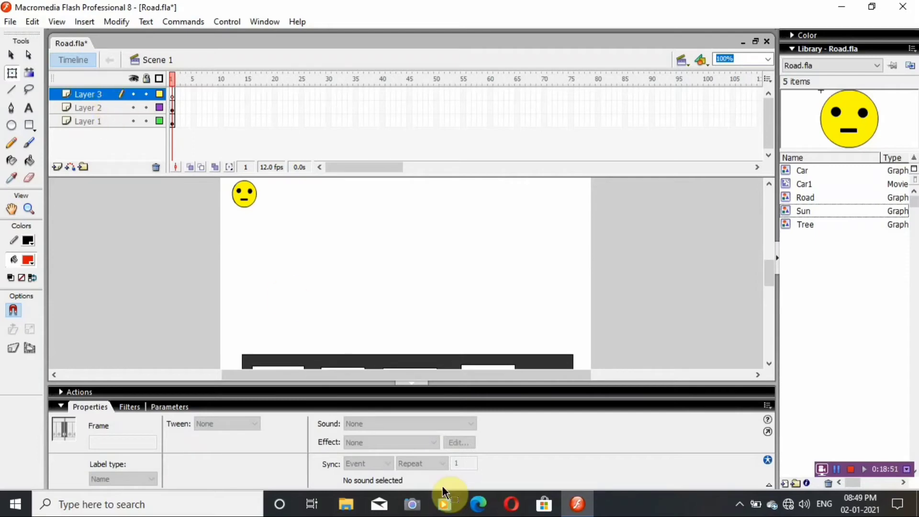
{"action": "left_click", "coordinate": [805, 224]}
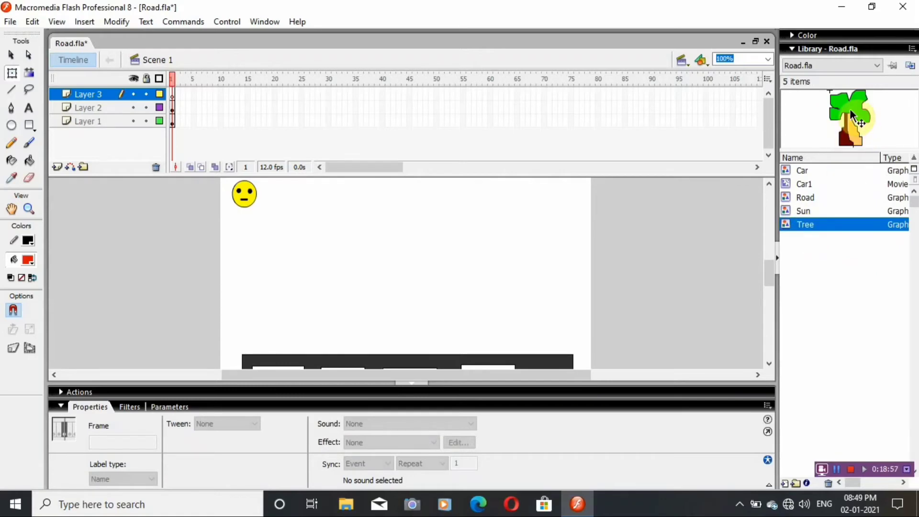
{"action": "left_click_drag", "start_coordinate": [849, 108], "coordinate": [534, 287]}
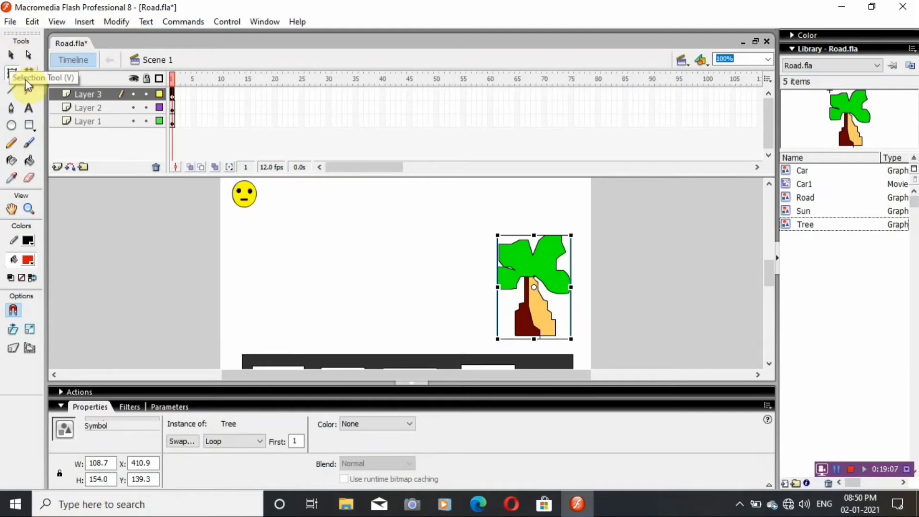
{"action": "left_click", "coordinate": [11, 56]}
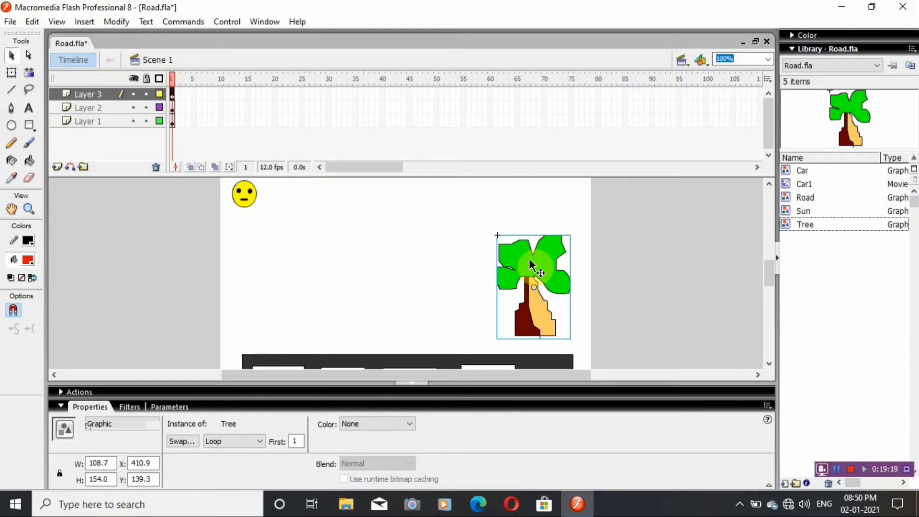
{"action": "left_click_drag", "start_coordinate": [529, 258], "coordinate": [273, 256]}
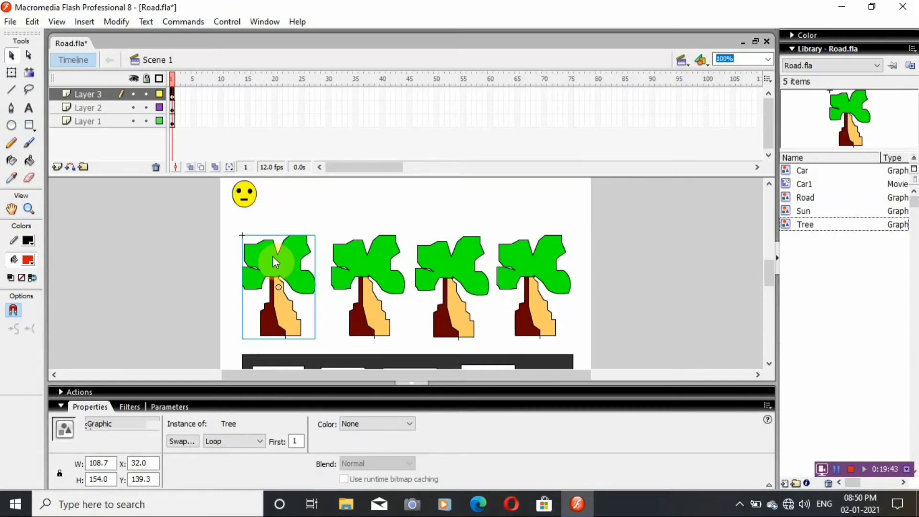
Reshape the leftmost tree to about 53 px wide and 210 px tall, and lower the second tree to the road's edge.
{"action": "left_click", "coordinate": [11, 70]}
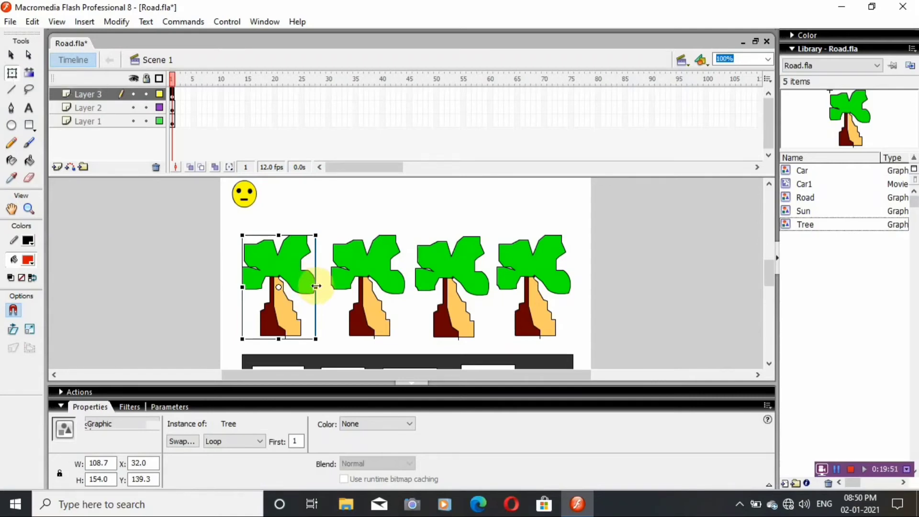
{"action": "left_click_drag", "start_coordinate": [320, 287], "coordinate": [300, 286]}
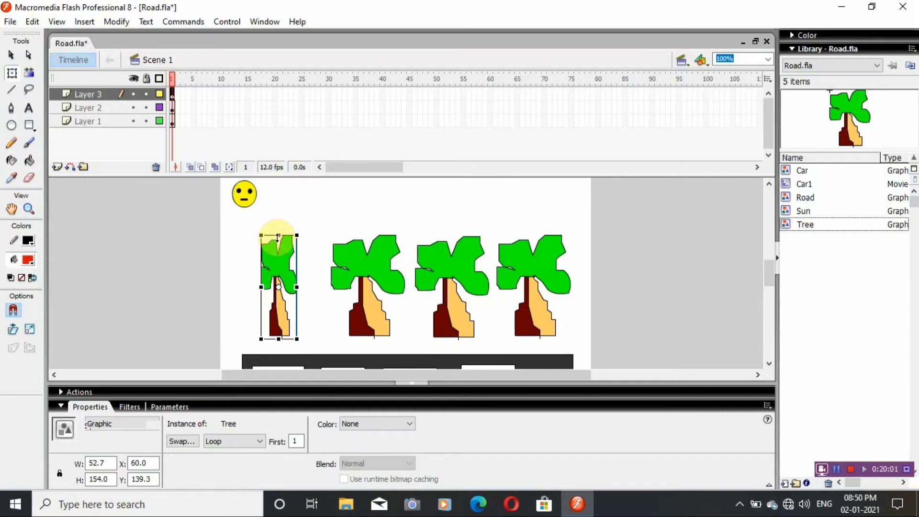
{"action": "left_click_drag", "start_coordinate": [278, 235], "coordinate": [274, 219]}
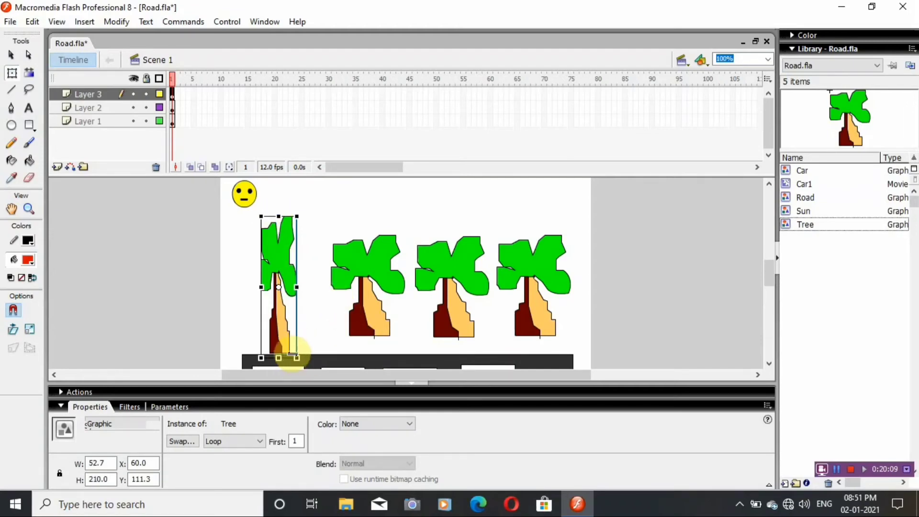
{"action": "left_click", "coordinate": [365, 266]}
{"action": "left_click_drag", "start_coordinate": [366, 265], "coordinate": [367, 286]}
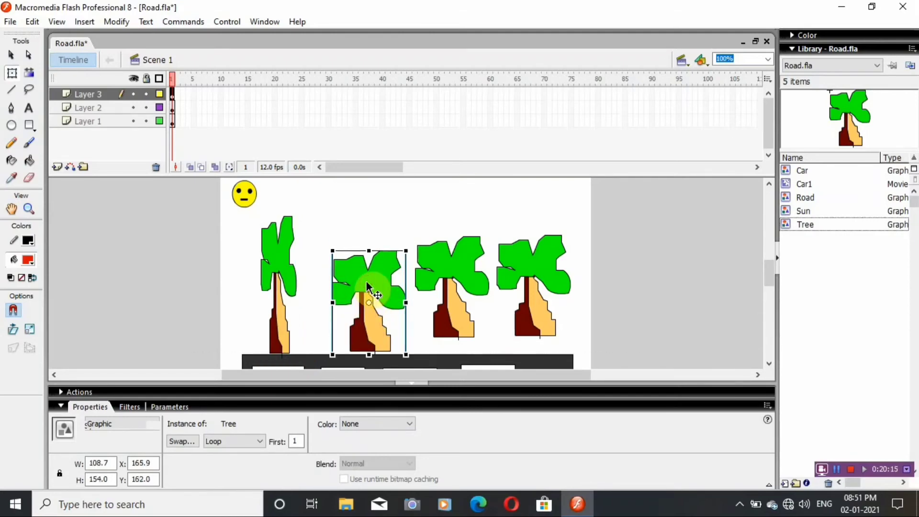
Reshape the third tree to about 29 px wide and 204 px tall so its trunk reaches the road.
{"action": "left_click", "coordinate": [457, 287]}
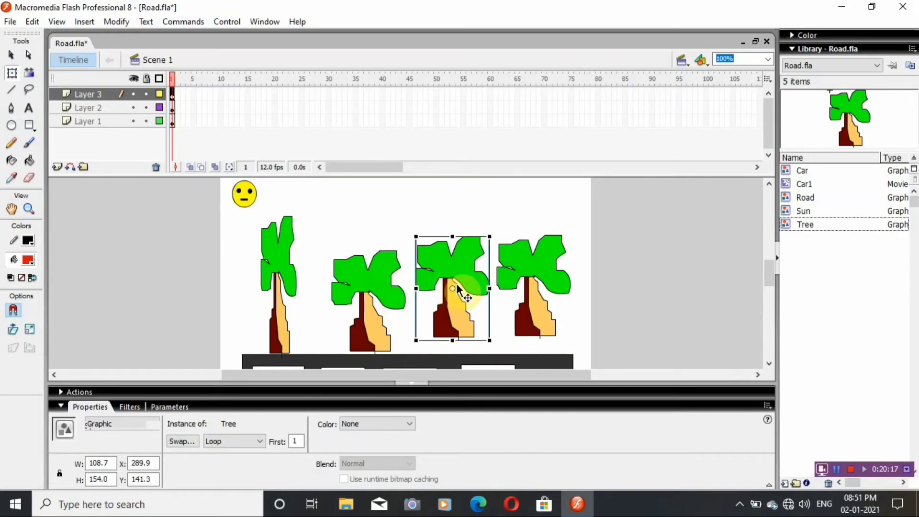
{"action": "left_click_drag", "start_coordinate": [416, 288], "coordinate": [444, 296]}
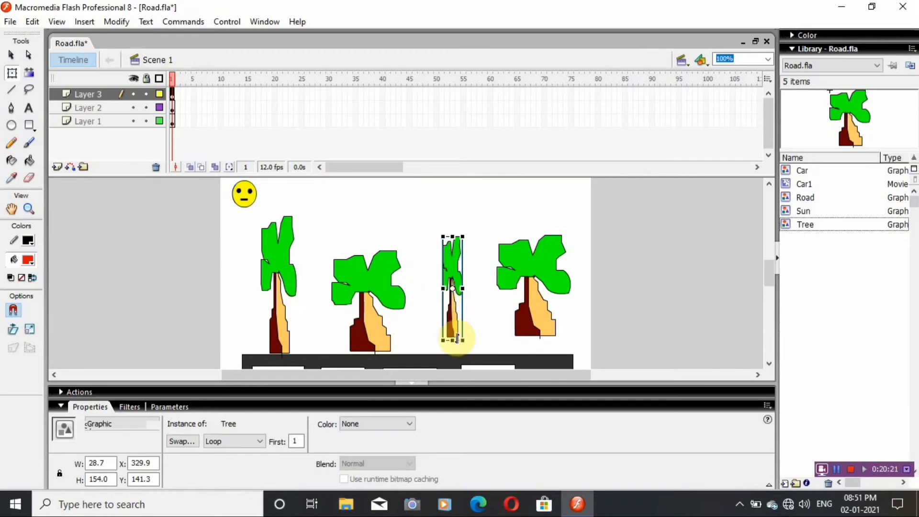
{"action": "left_click_drag", "start_coordinate": [451, 340], "coordinate": [456, 357]}
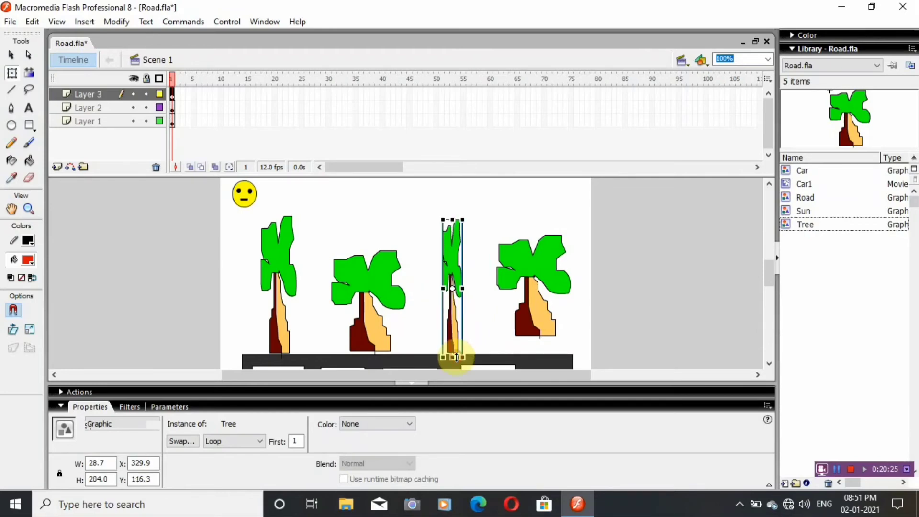
Stretch the fourth tree to about 202 px tall so its trunk reaches the road, keeping its width.
{"action": "left_click", "coordinate": [533, 310]}
{"action": "left_click_drag", "start_coordinate": [533, 311], "coordinate": [531, 311]}
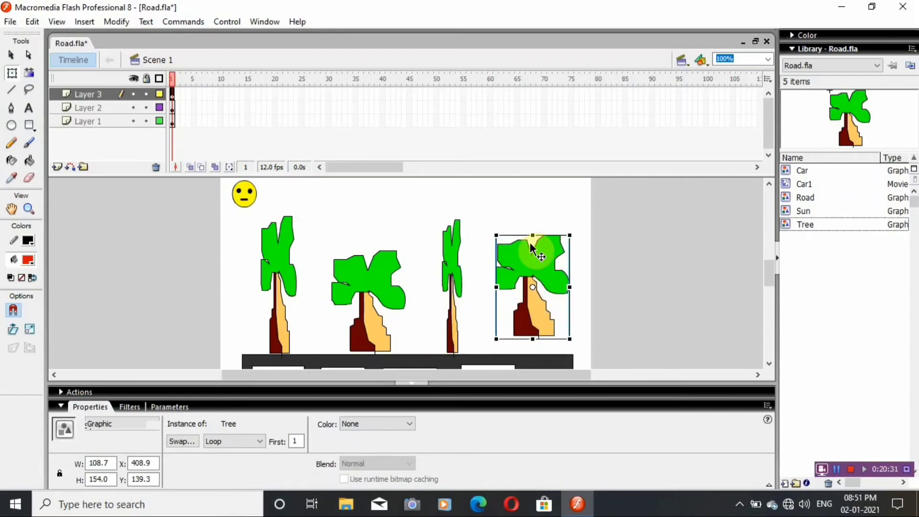
{"action": "left_click_drag", "start_coordinate": [532, 235], "coordinate": [531, 218]}
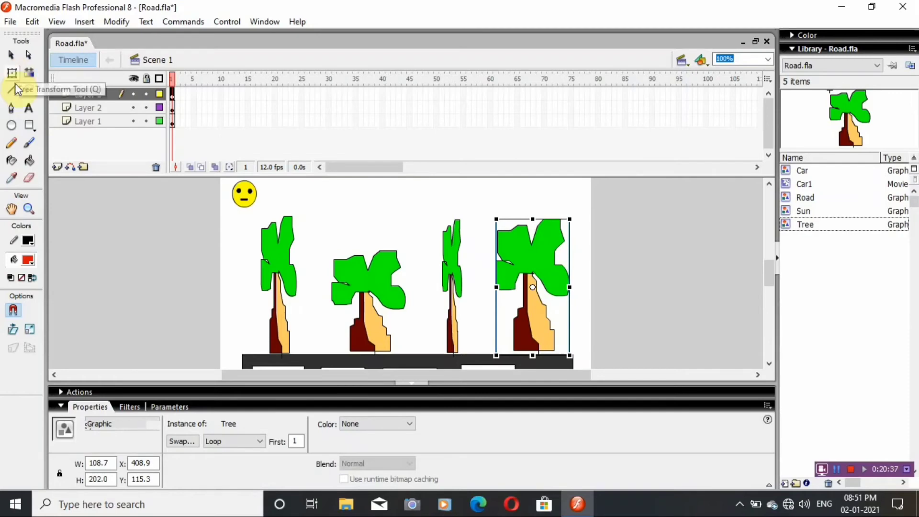
{"action": "left_click", "coordinate": [478, 312]}
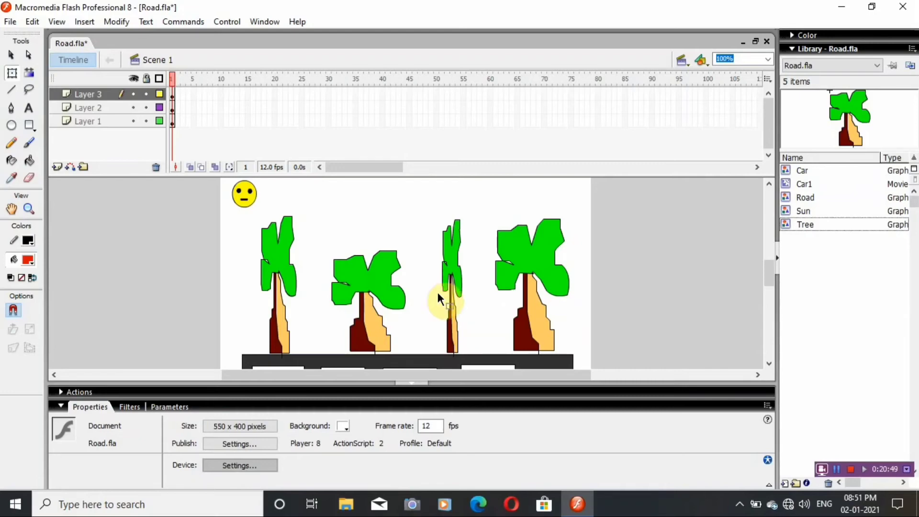
Add another layer, place the Car1 symbol on it, and shrink it to about 112 × 47 px at the road's left end, about X 32, Y 269.
{"action": "left_click", "coordinate": [56, 166]}
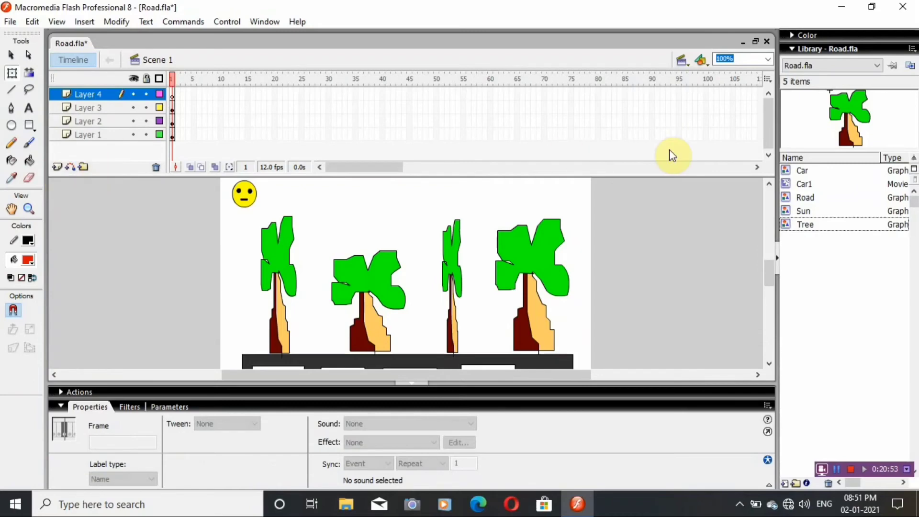
{"action": "left_click", "coordinate": [812, 183]}
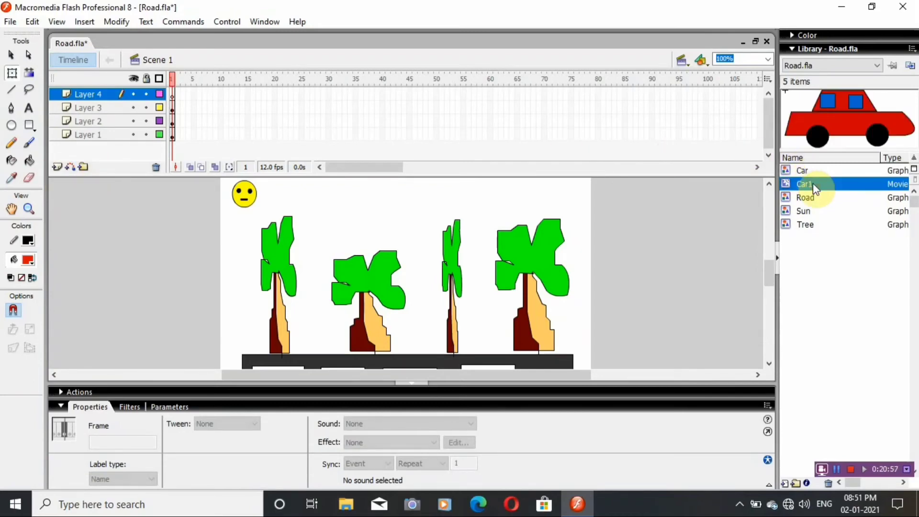
{"action": "left_click_drag", "start_coordinate": [848, 114], "coordinate": [349, 303]}
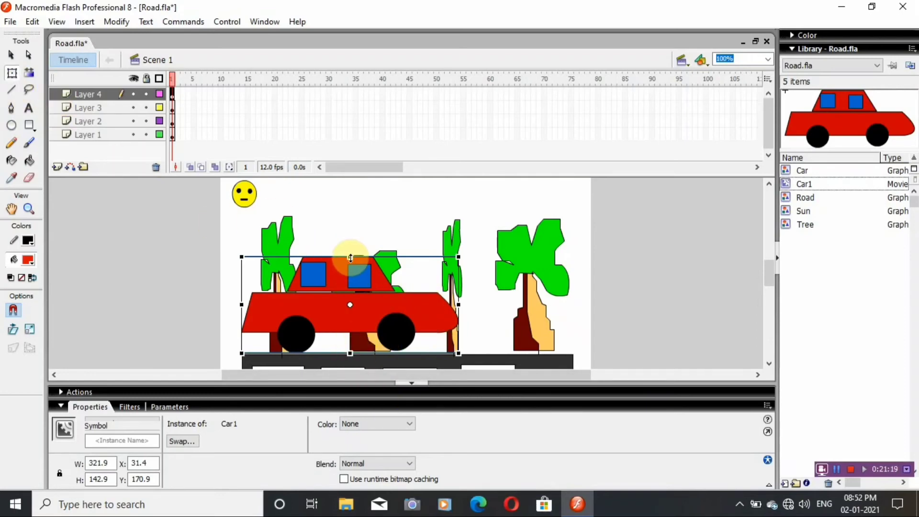
{"action": "left_click_drag", "start_coordinate": [350, 257], "coordinate": [351, 289]}
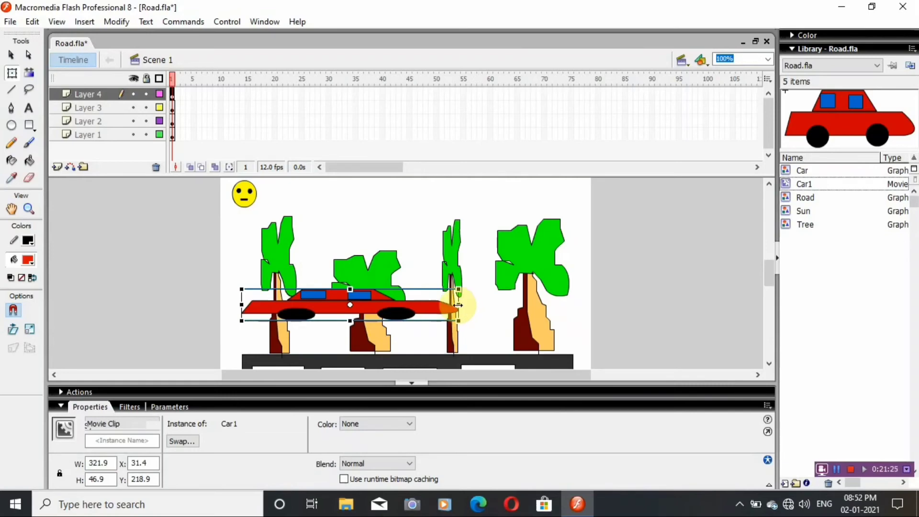
{"action": "left_click_drag", "start_coordinate": [459, 305], "coordinate": [300, 339]}
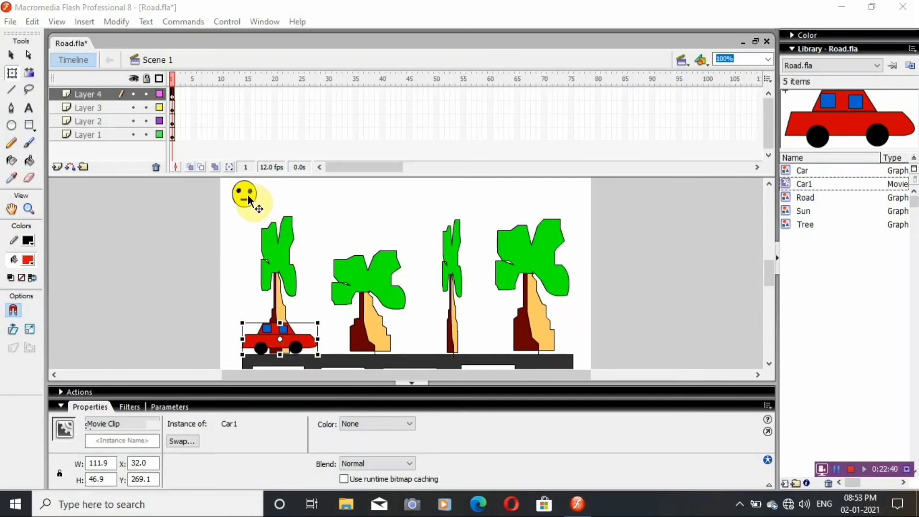
Insert keyframes at frame 20 on all four layers, from Layer 1 up to Layer 4.
{"action": "left_click", "coordinate": [153, 136]}
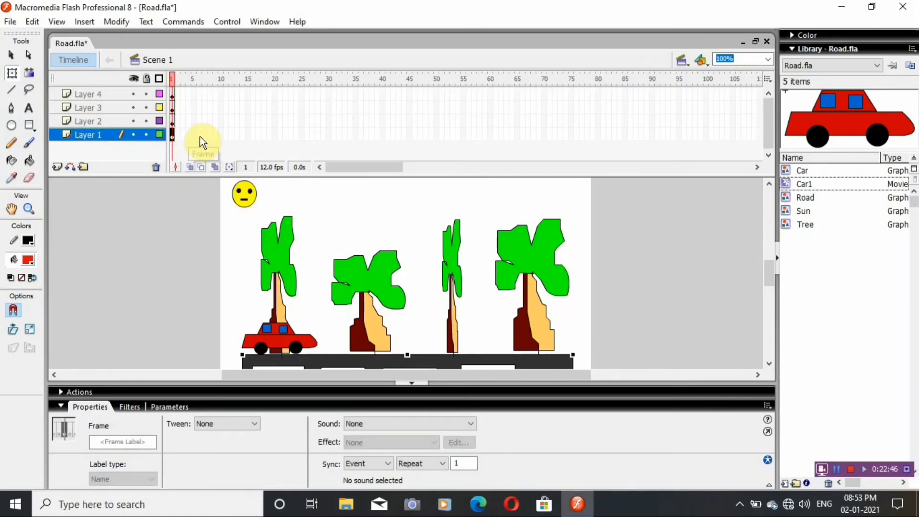
{"action": "left_click", "coordinate": [274, 136]}
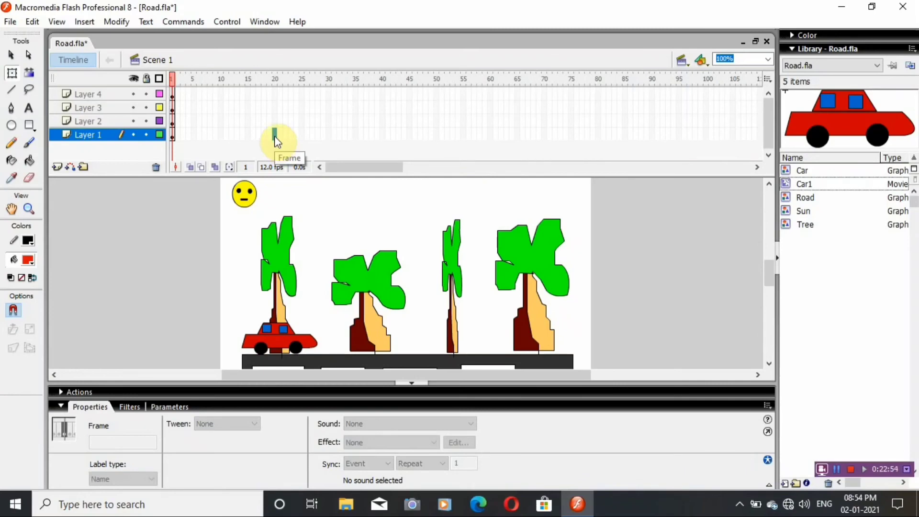
{"action": "key", "text": "F5"}
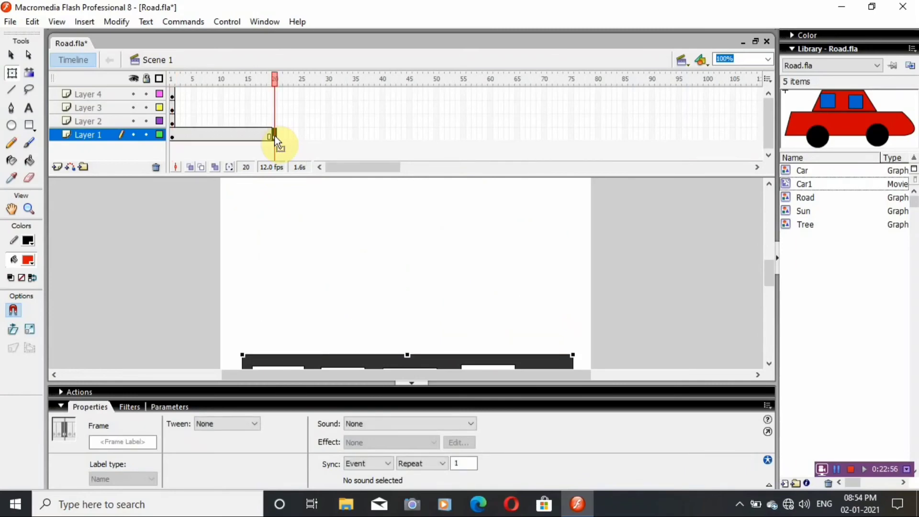
{"action": "key", "text": "F6"}
{"action": "left_click", "coordinate": [119, 121]}
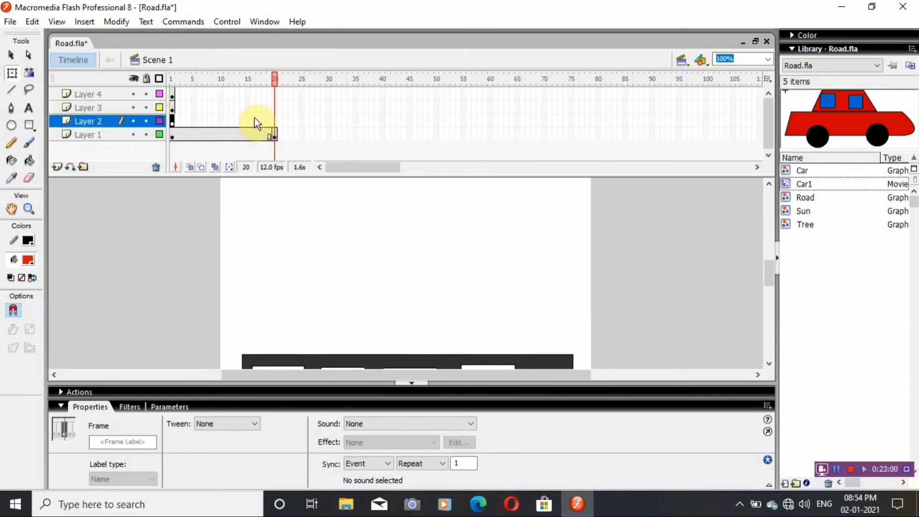
{"action": "left_click", "coordinate": [274, 121]}
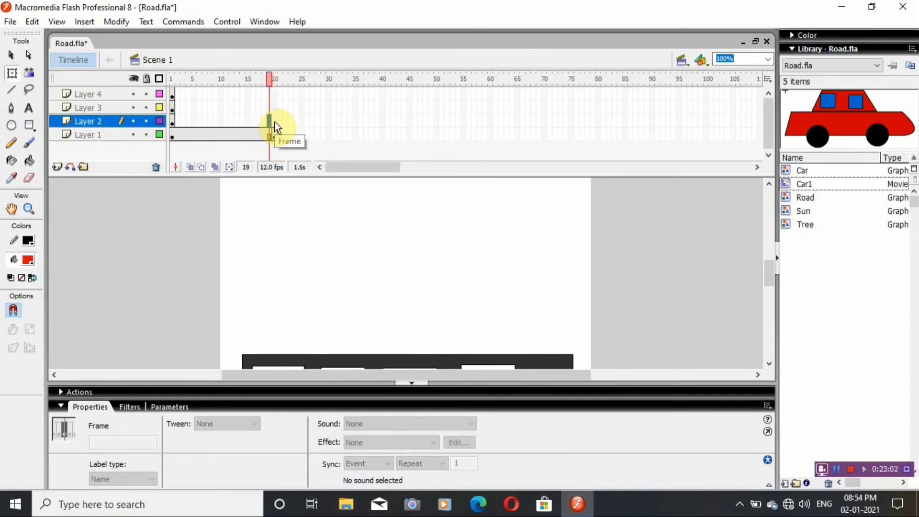
{"action": "key", "text": "F5"}
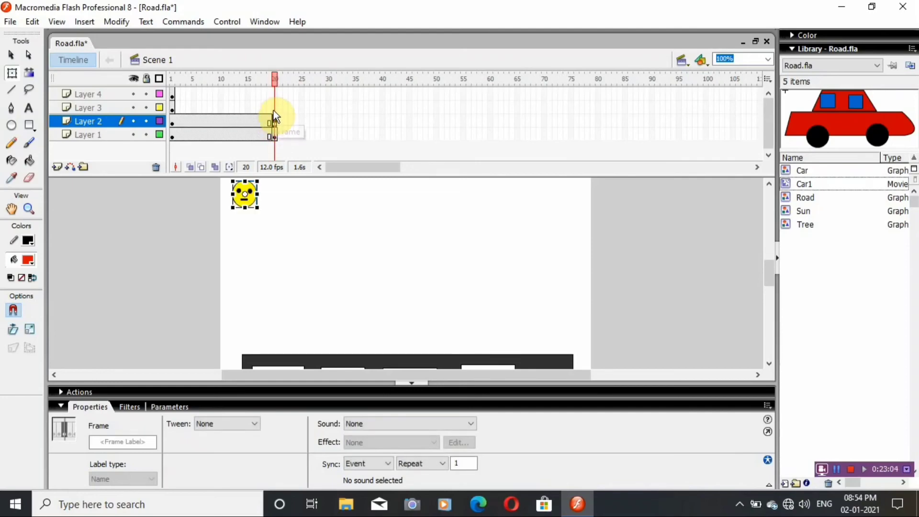
{"action": "left_click", "coordinate": [274, 108]}
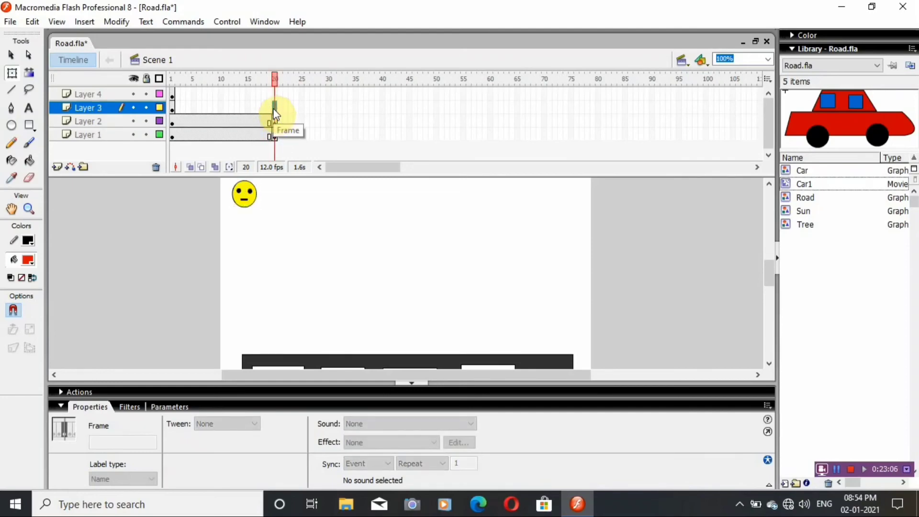
{"action": "key", "text": "F5"}
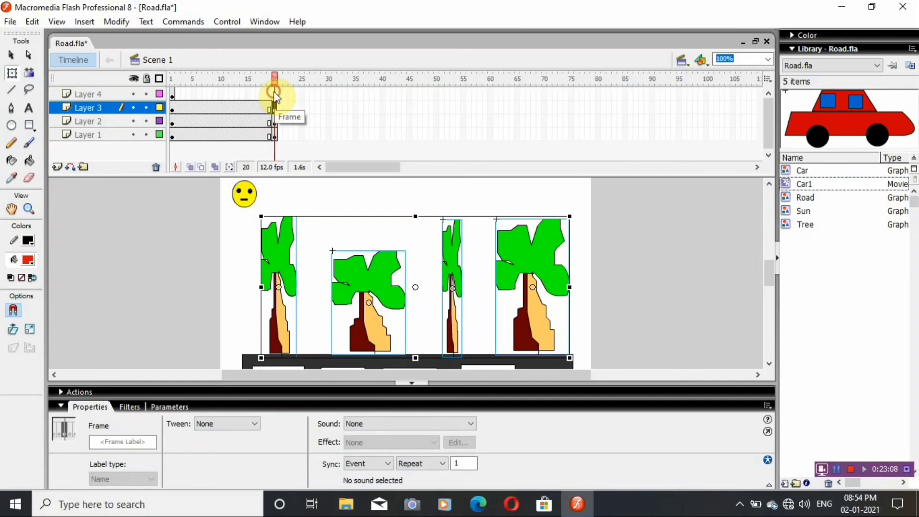
{"action": "left_click", "coordinate": [274, 91]}
{"action": "key", "text": "F5"}
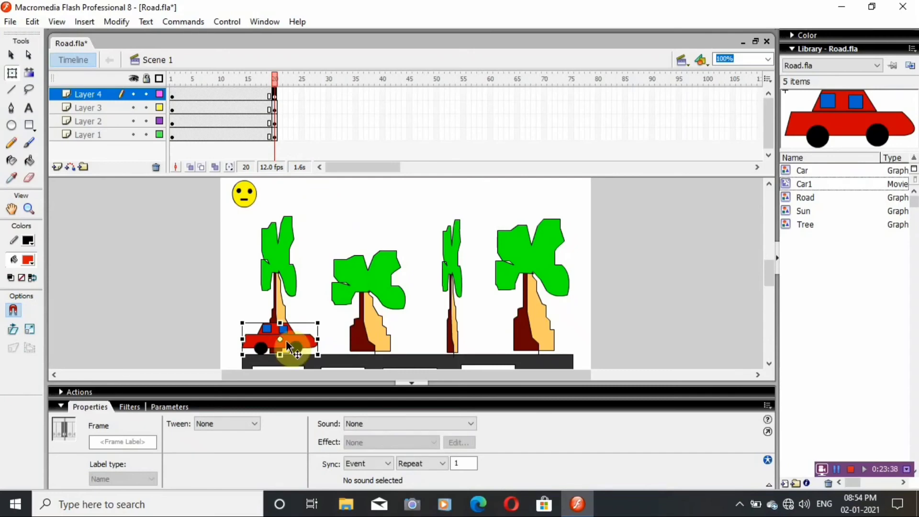
At frame 20, move the car to the road's right end, about X 415, and apply a Motion tween from frame 1 of Layer 4.
{"action": "left_click_drag", "start_coordinate": [287, 340], "coordinate": [544, 345]}
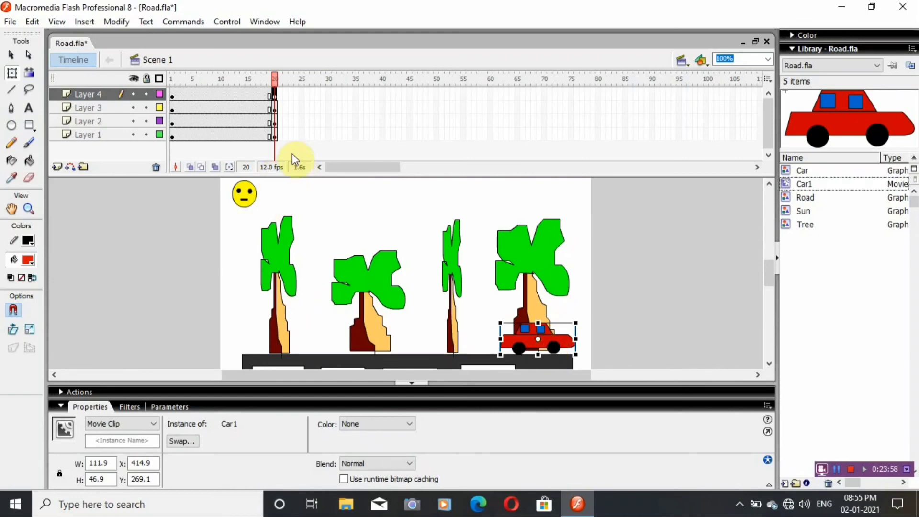
{"action": "left_click", "coordinate": [170, 94]}
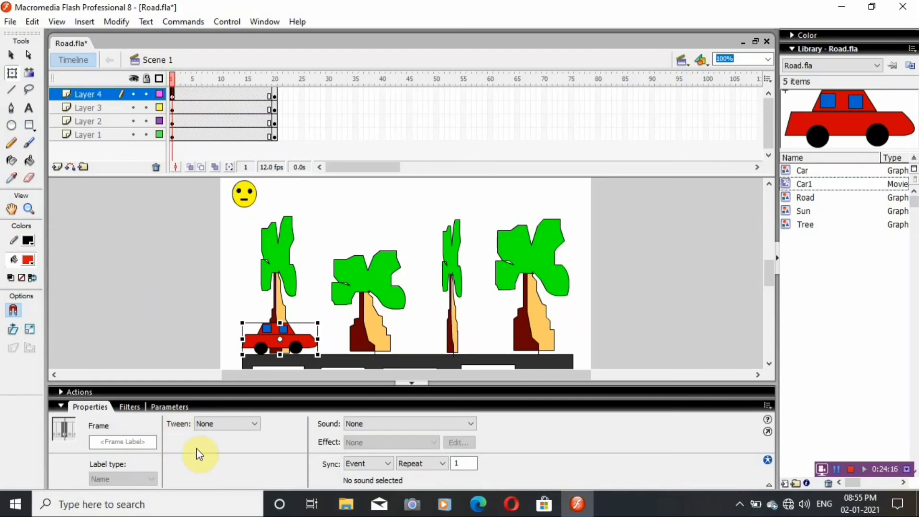
{"action": "left_click", "coordinate": [231, 423]}
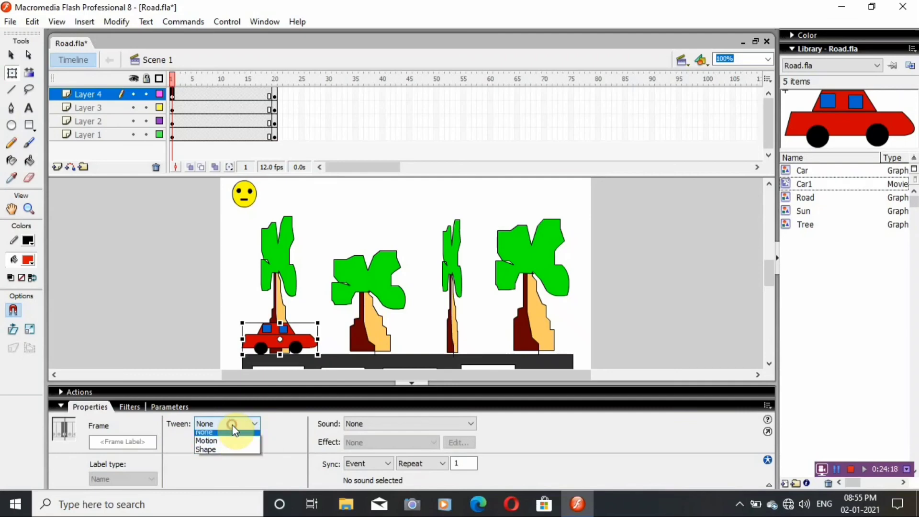
{"action": "left_click", "coordinate": [213, 444]}
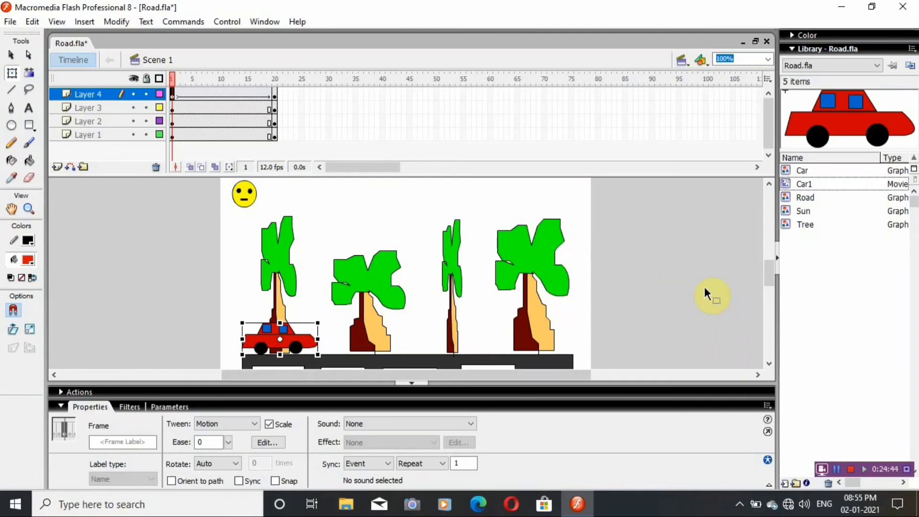
Test the movie in a maximized preview to check the car's motion, and close the preview.
{"action": "key", "text": "ctrl+Return"}
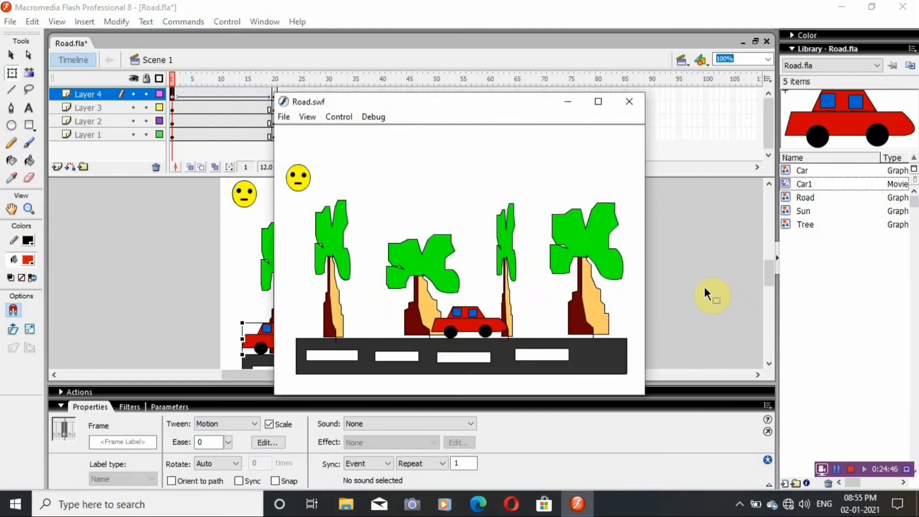
{"action": "left_click", "coordinate": [598, 102]}
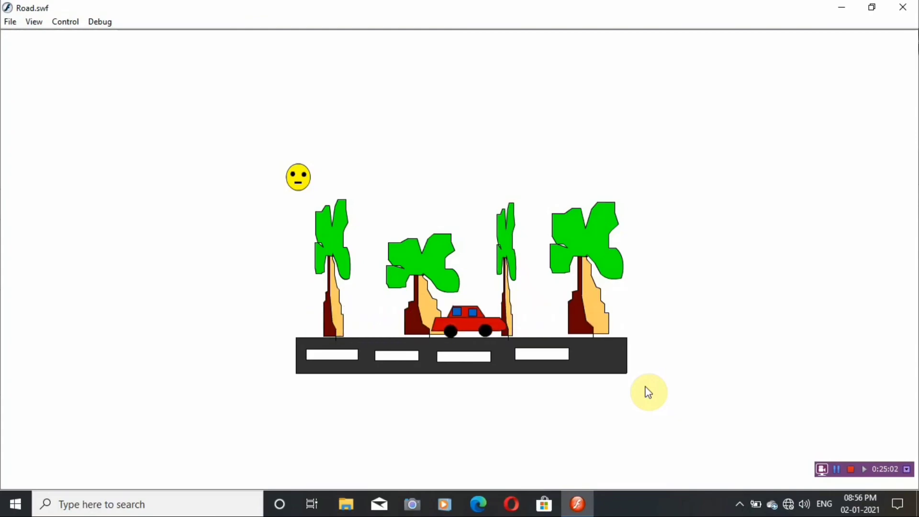
{"action": "left_click", "coordinate": [905, 6]}
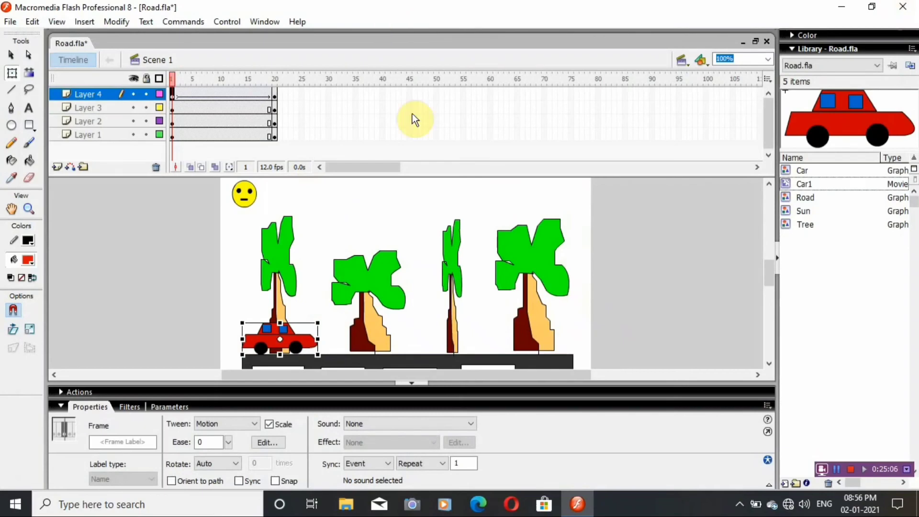
Save Road.fla, and save the document under the new name My Second Animation.fla.
{"action": "key", "text": "ctrl+s"}
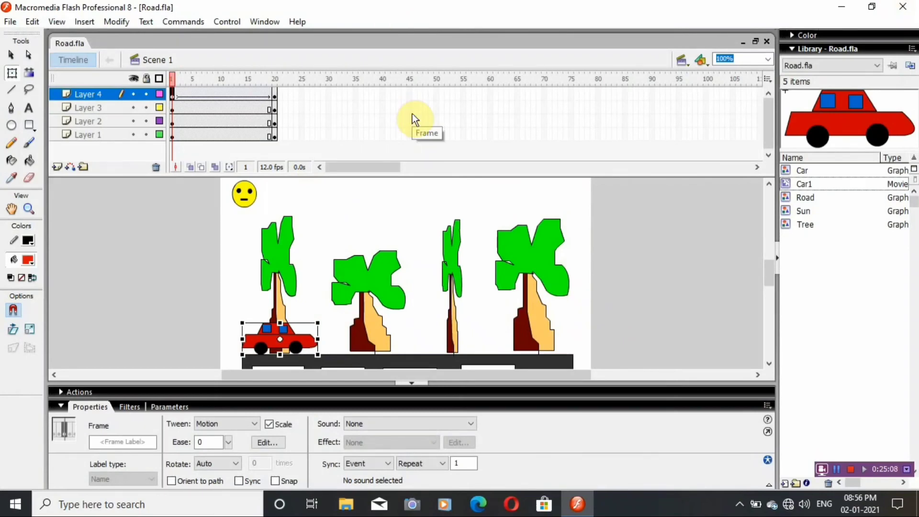
{"action": "left_click", "coordinate": [10, 22]}
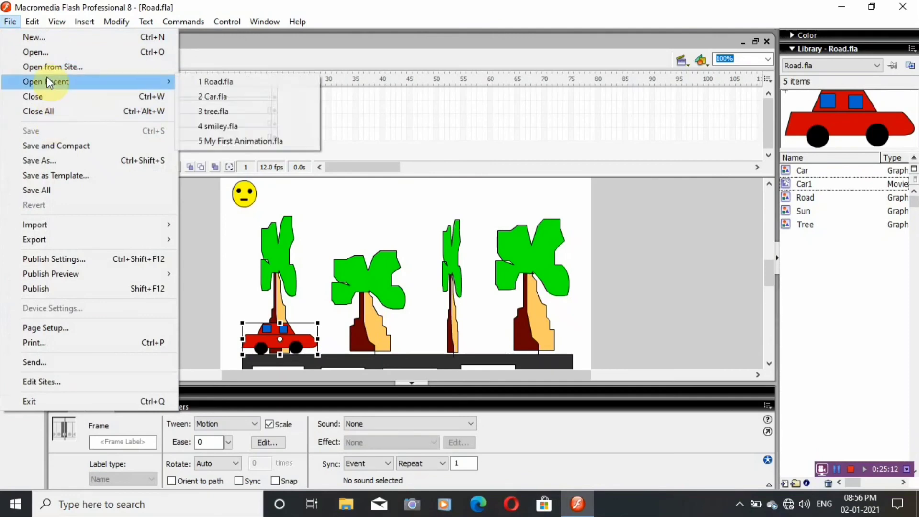
{"action": "left_click", "coordinate": [64, 160]}
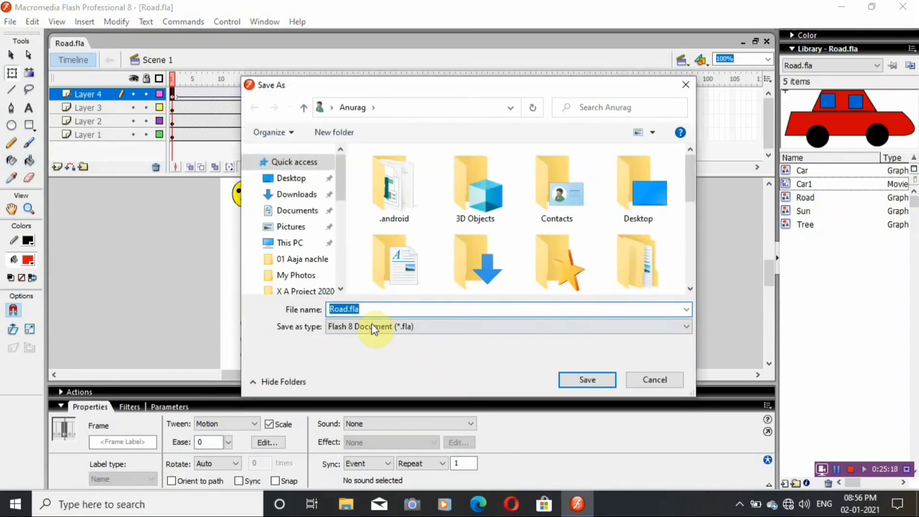
{"action": "left_click", "coordinate": [346, 310]}
{"action": "key", "text": "BackSpace"}
{"action": "key", "text": "BackSpace"}
{"action": "key", "text": "BackSpace"}
{"action": "key", "text": "BackSpace"}
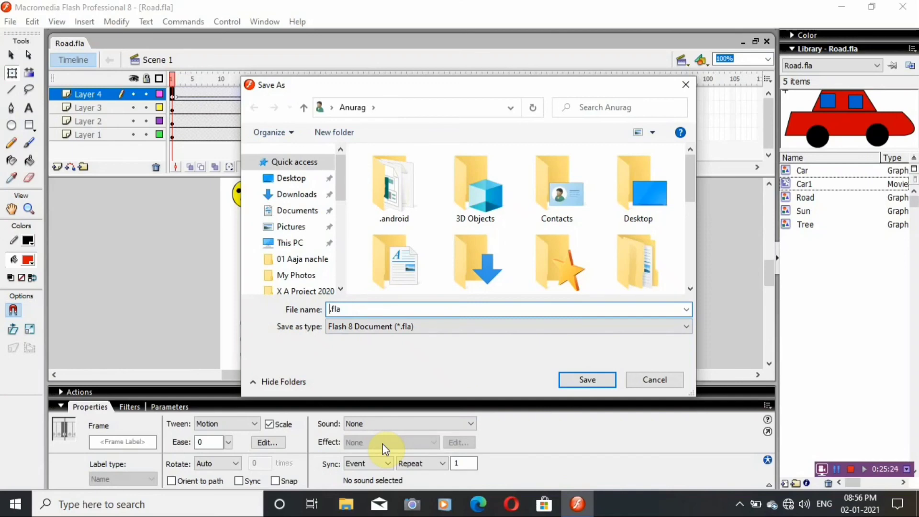
{"action": "type", "text": "My Second Animation"}
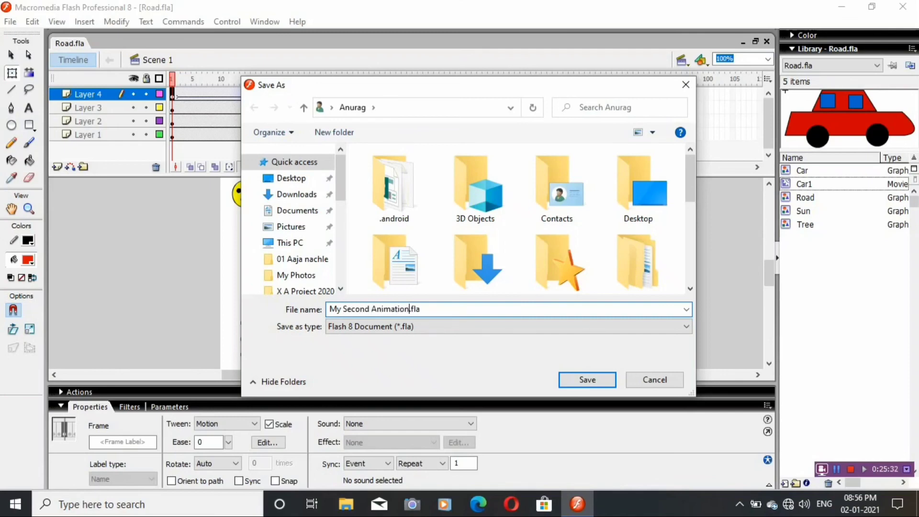
{"action": "left_click", "coordinate": [588, 379]}
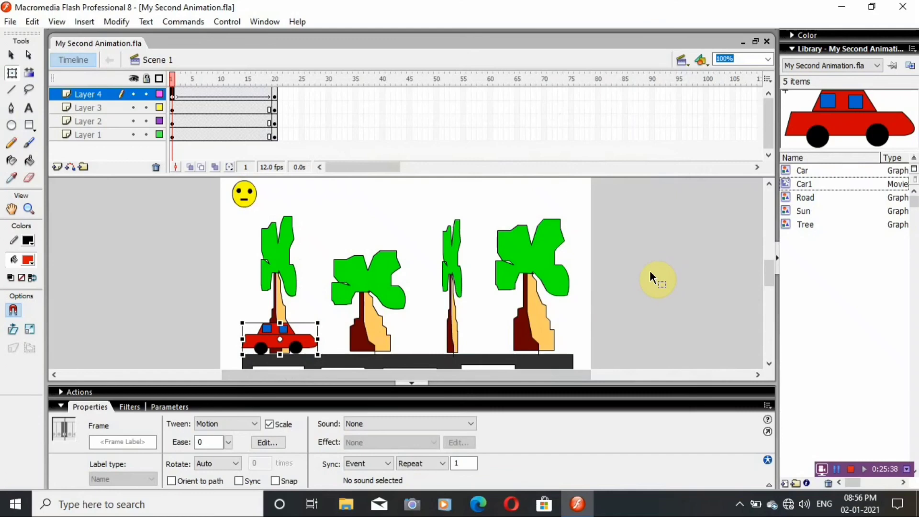
Test My Second Animation in a maximized preview window.
{"action": "key", "text": "ctrl+Return"}
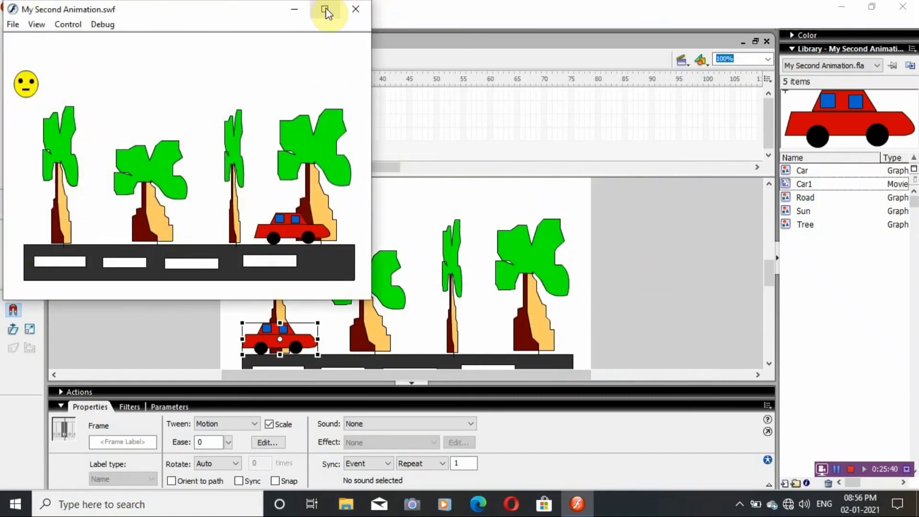
{"action": "left_click", "coordinate": [326, 10]}
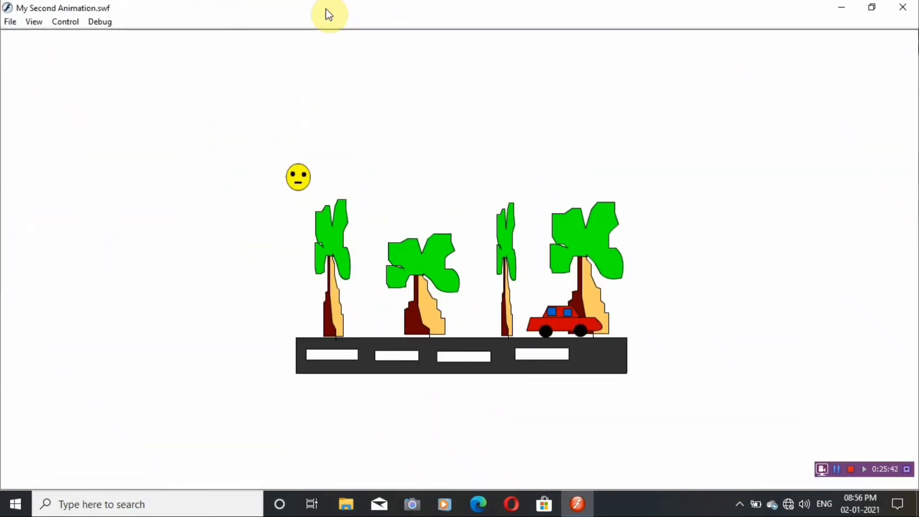